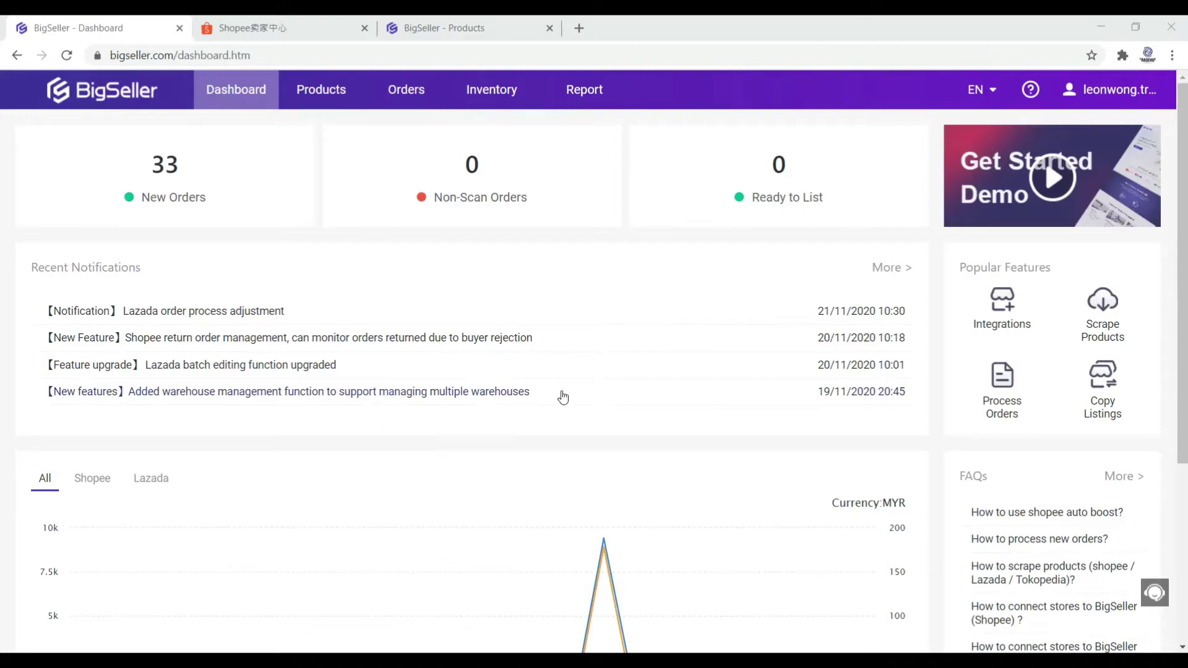
# Open shopee.com.my in a new tab and browse the homepage's Shocking Sale items.
pyautogui.moveTo(310, 106)
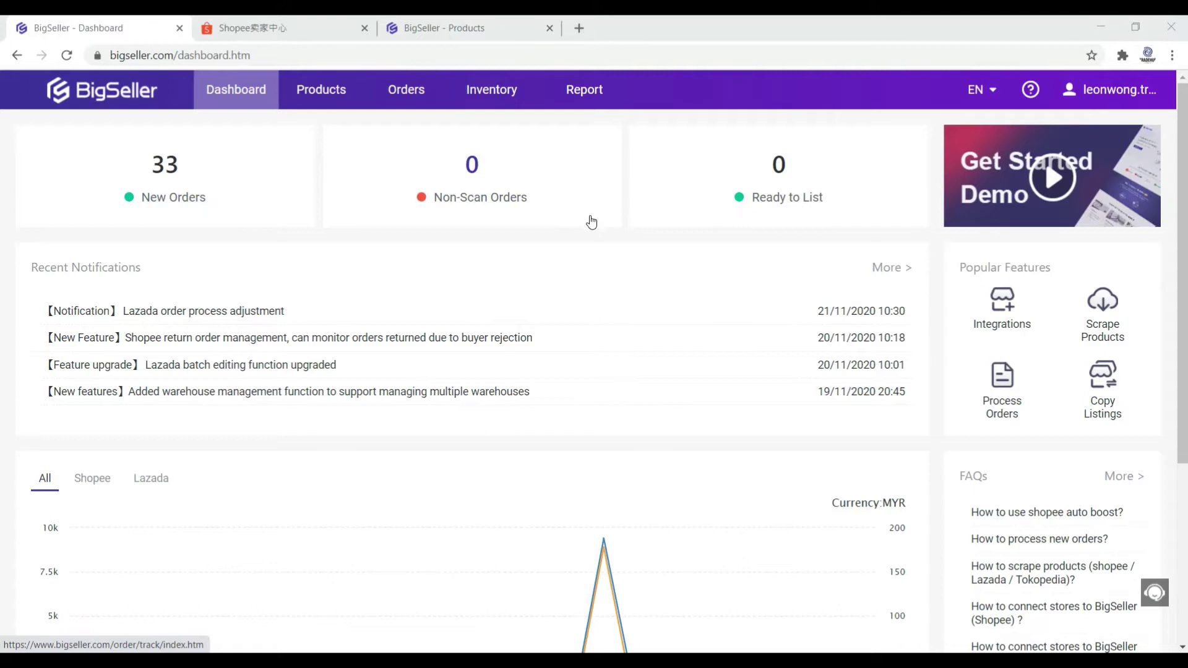
pyautogui.click(579, 28)
pyautogui.click(435, 414)
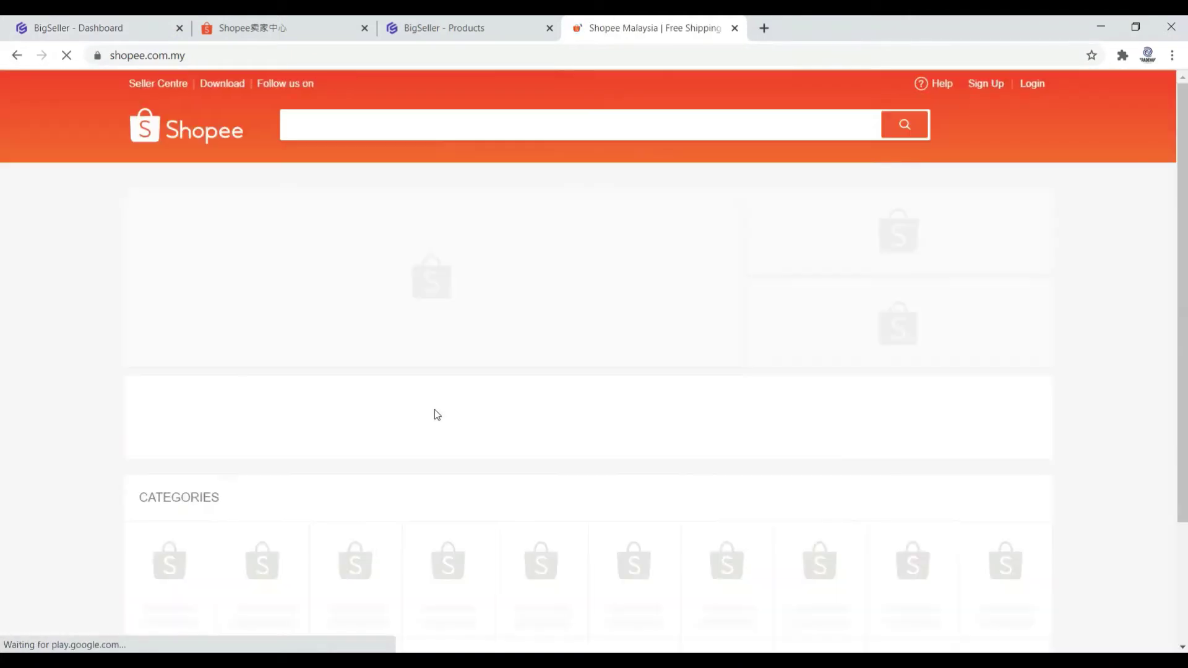
pyautogui.scroll(-3, 577, 356)
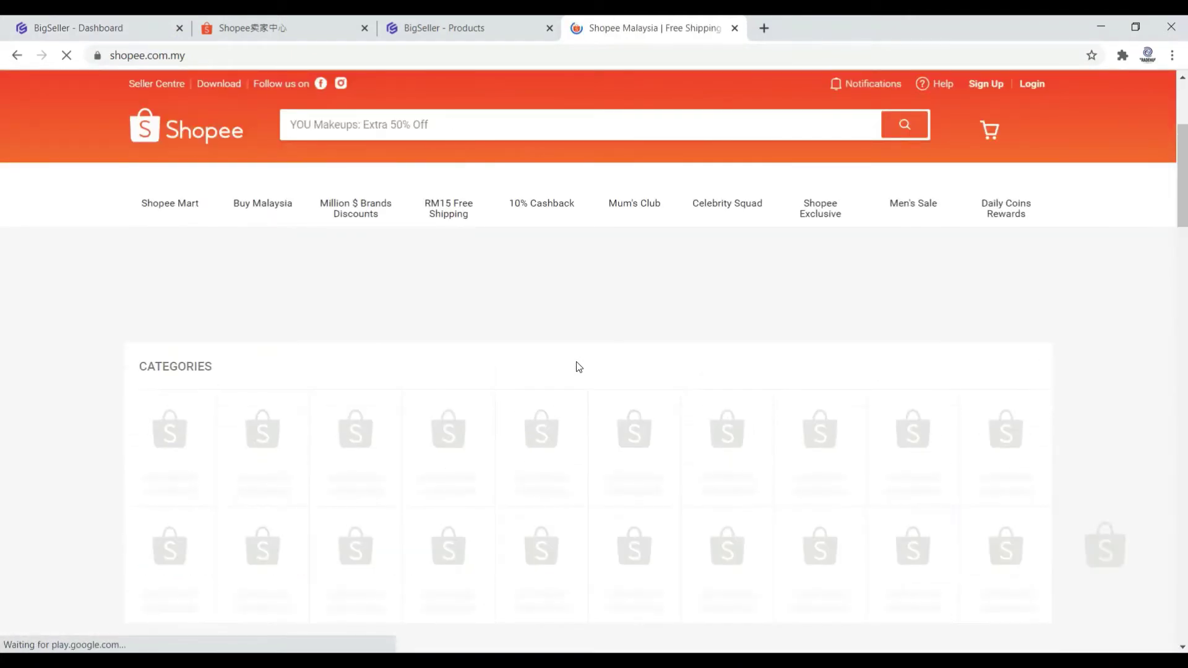
pyautogui.scroll(-10, 579, 371)
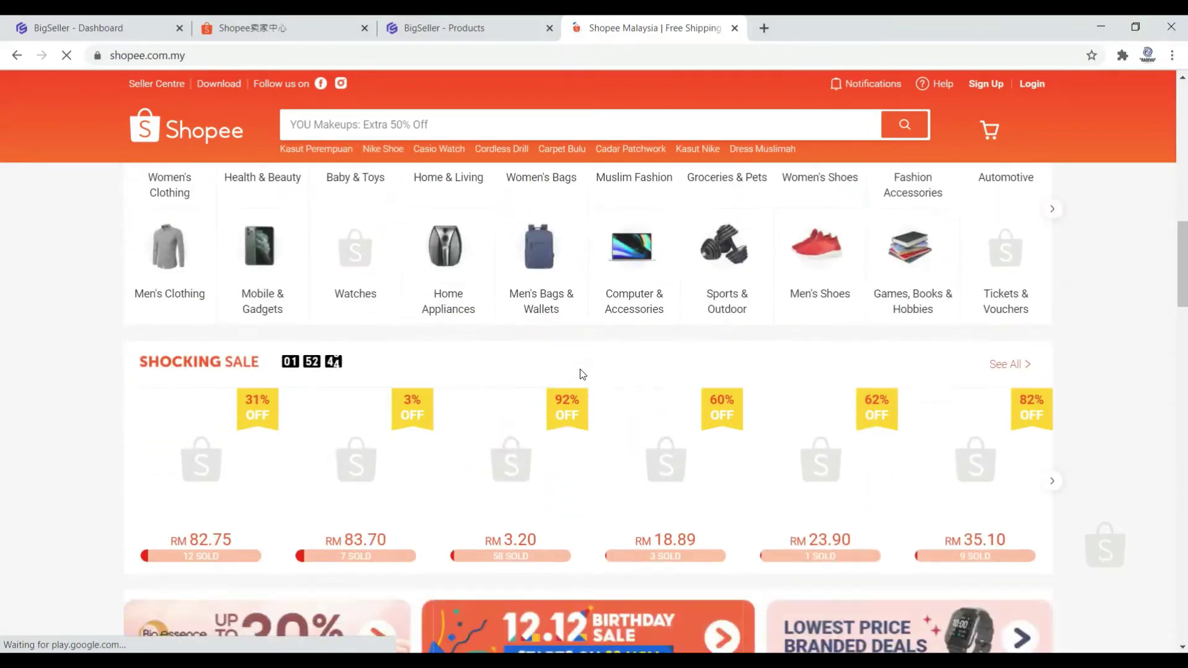
pyautogui.scroll(-6, 615, 390)
pyautogui.scroll(5, 795, 376)
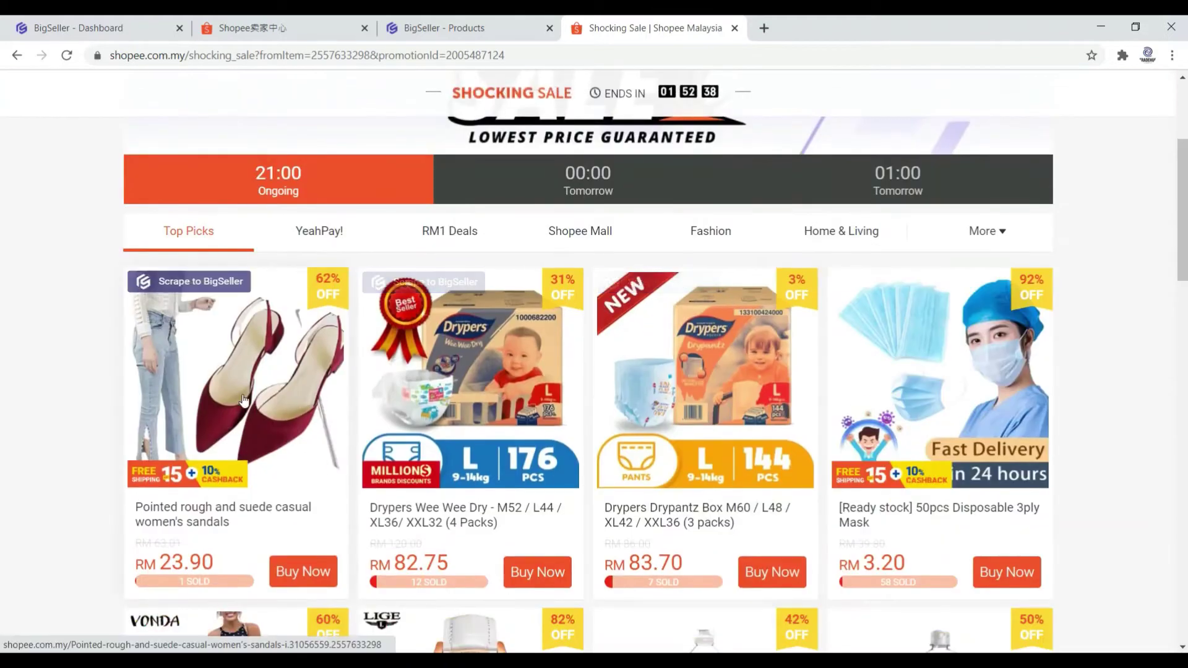
# Open the red pointed sandals product page and select the black colour variant.
pyautogui.click(291, 418)
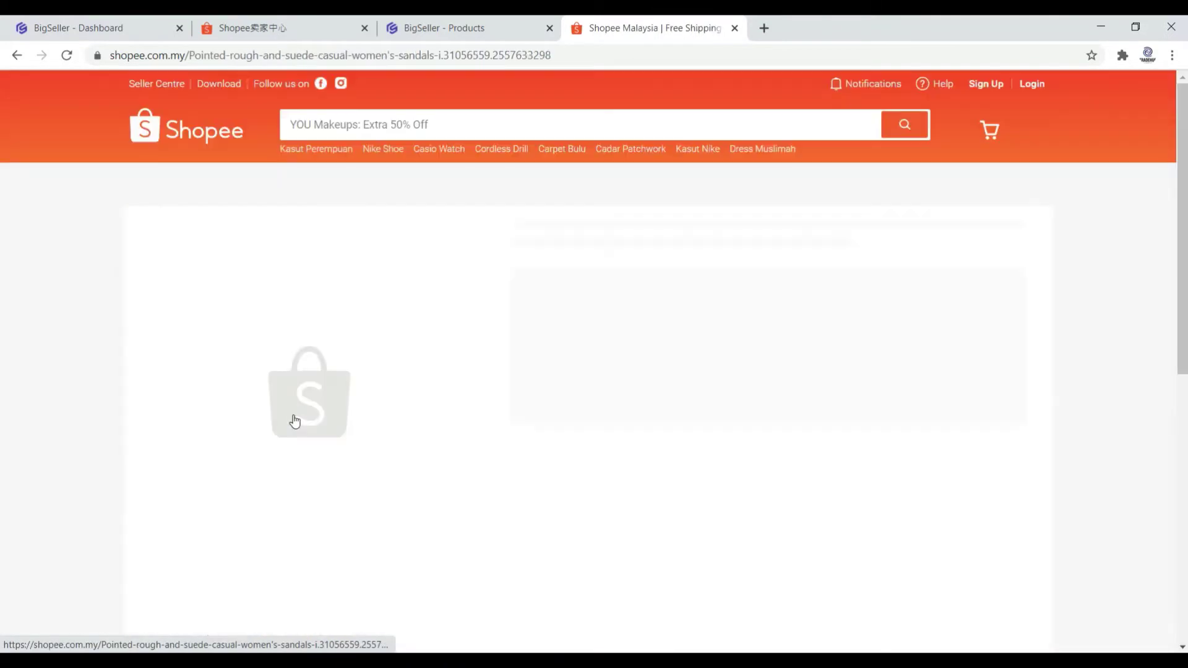
pyautogui.scroll(-1, 711, 359)
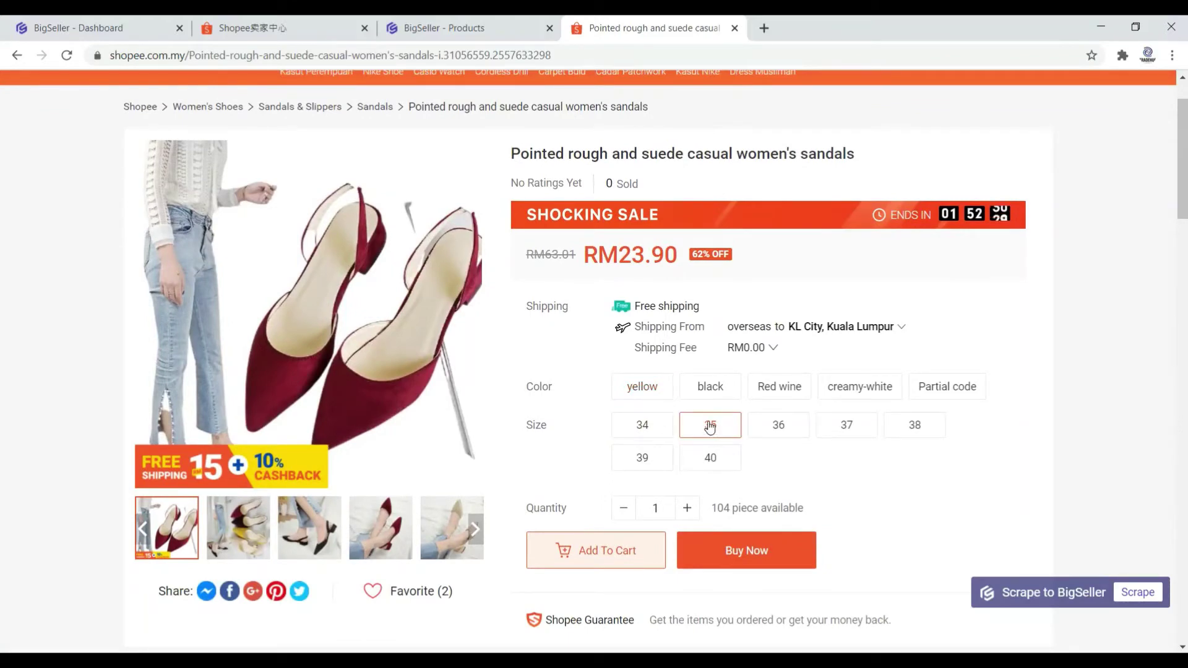
pyautogui.click(710, 391)
pyautogui.scroll(-20, 721, 410)
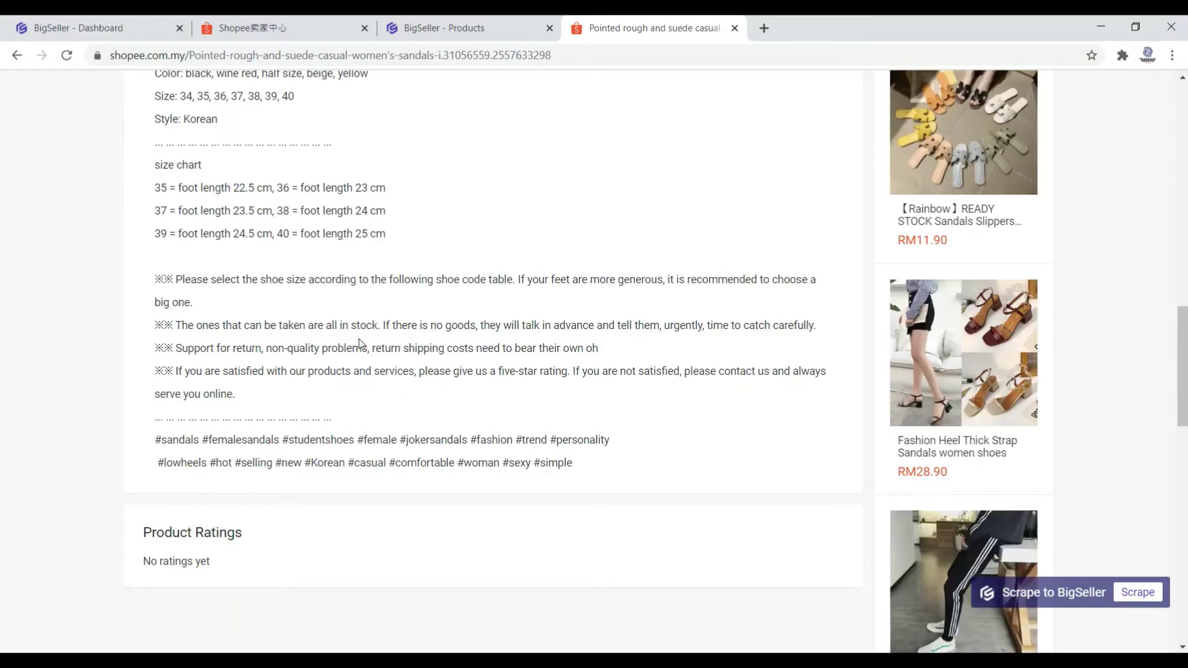
# Open BigSeller's product scraping page, then scrape the Shopee sandals product via the extension bar.
pyautogui.click(32, 21)
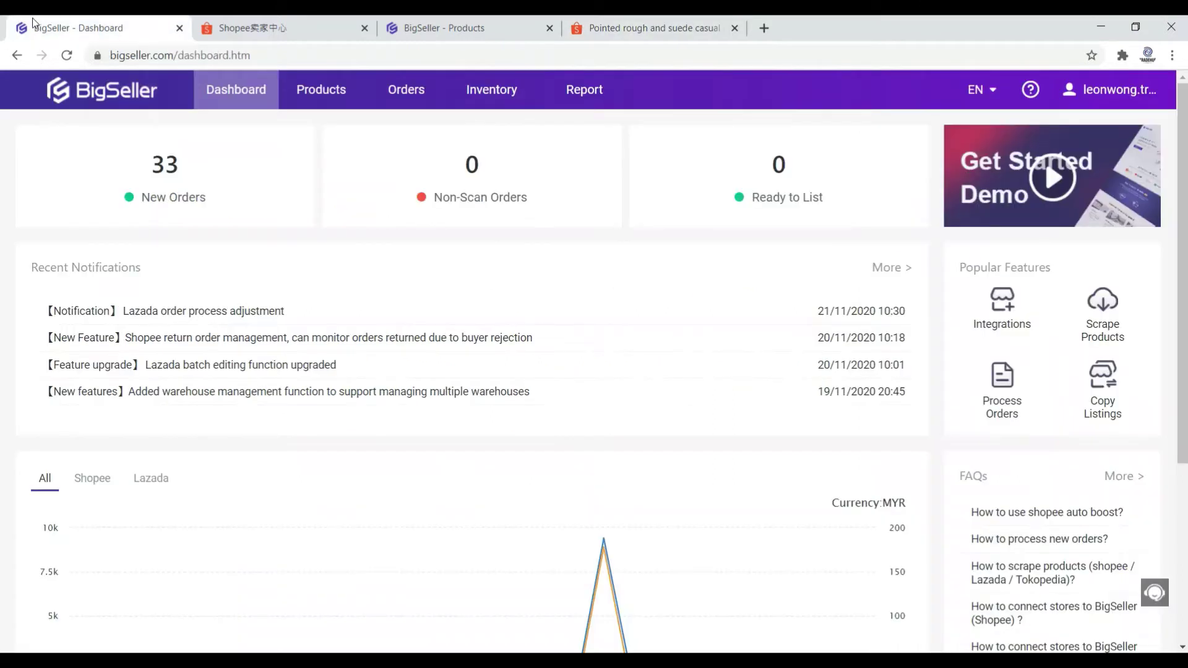
pyautogui.click(1096, 308)
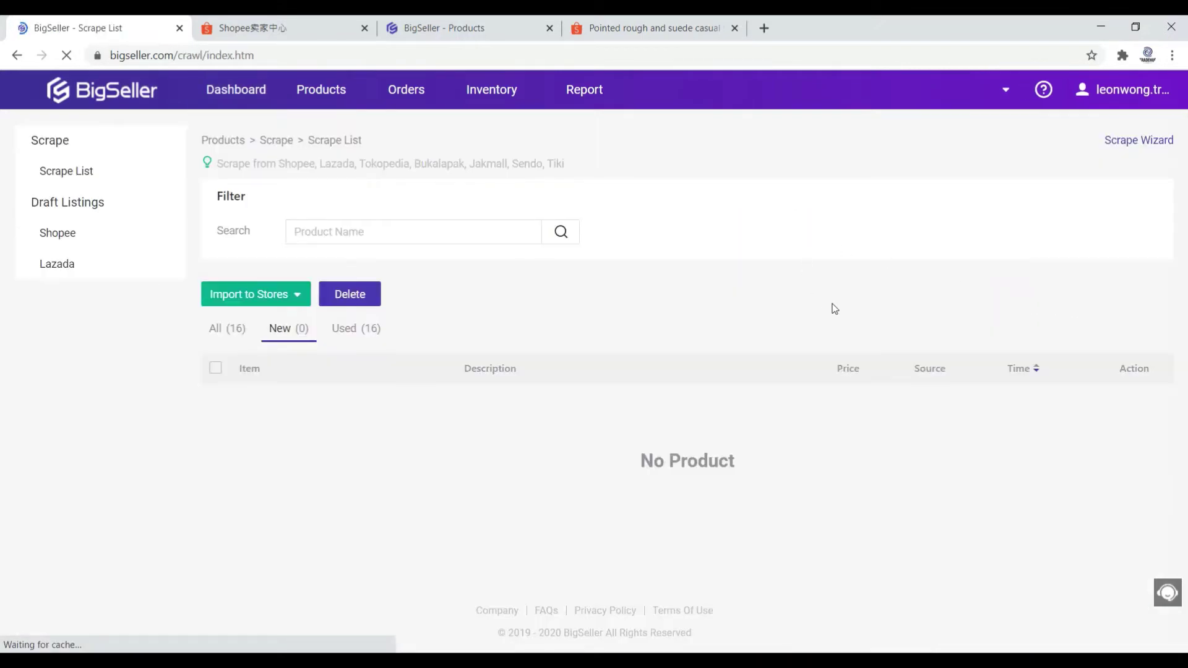
pyautogui.click(670, 28)
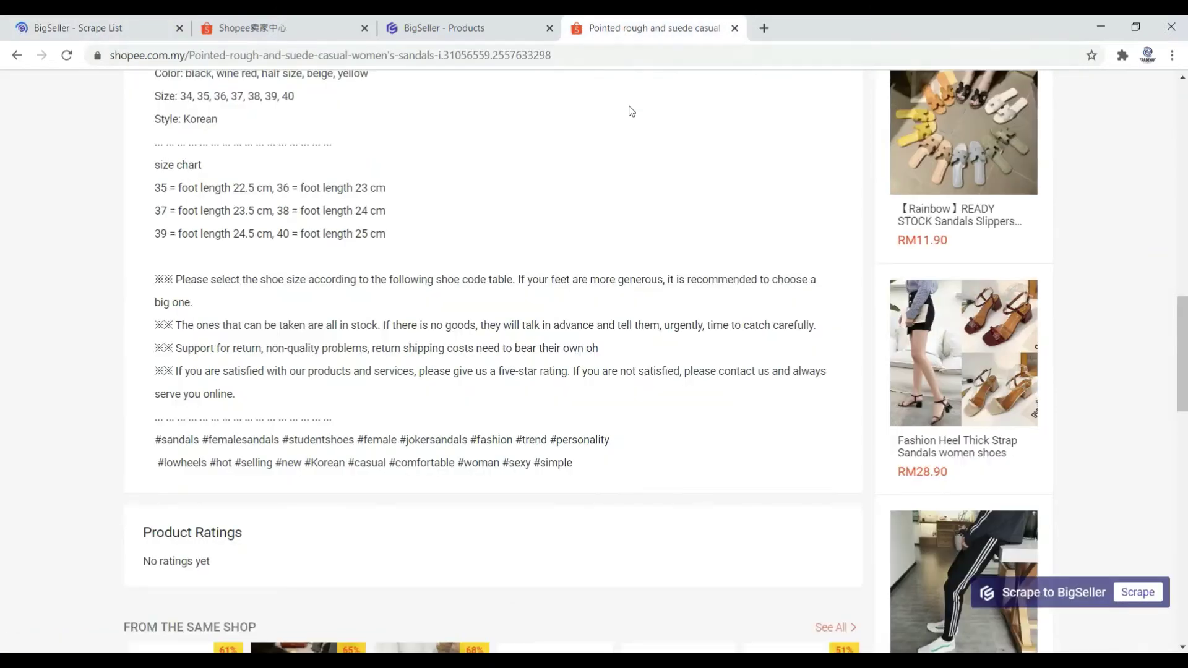
pyautogui.scroll(15, 496, 294)
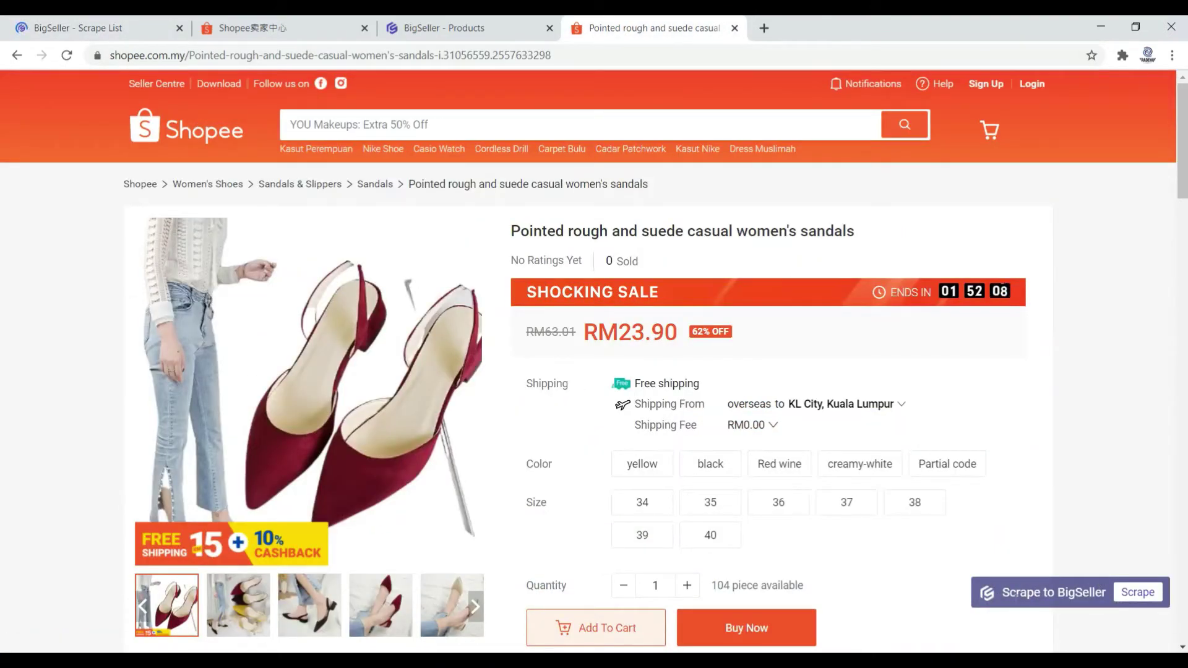
pyautogui.click(1123, 594)
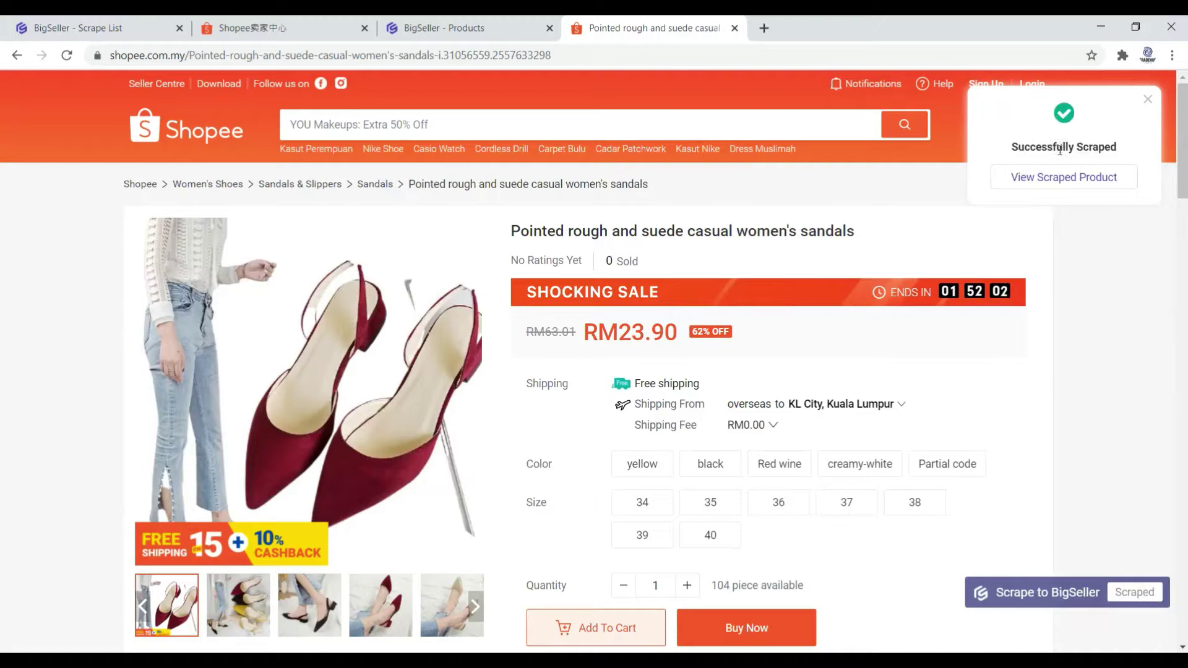
# Import the newly scraped sandals into a Shopee draft for the tradehubstore shop.
pyautogui.click(1075, 179)
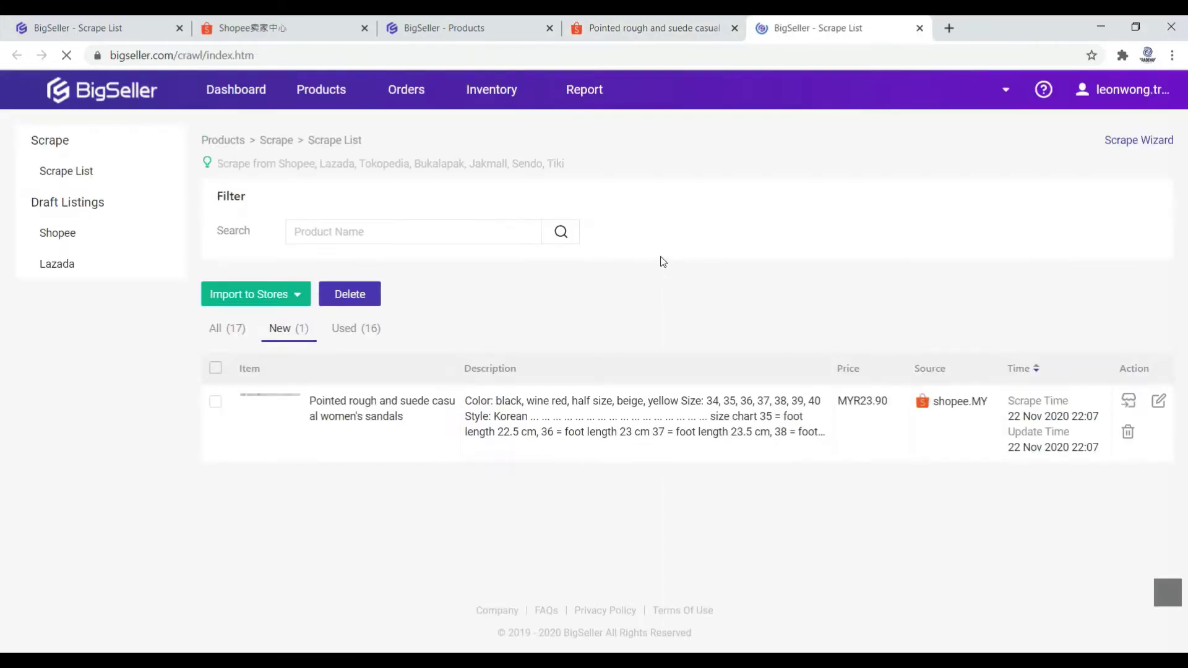
pyautogui.moveTo(269, 445)
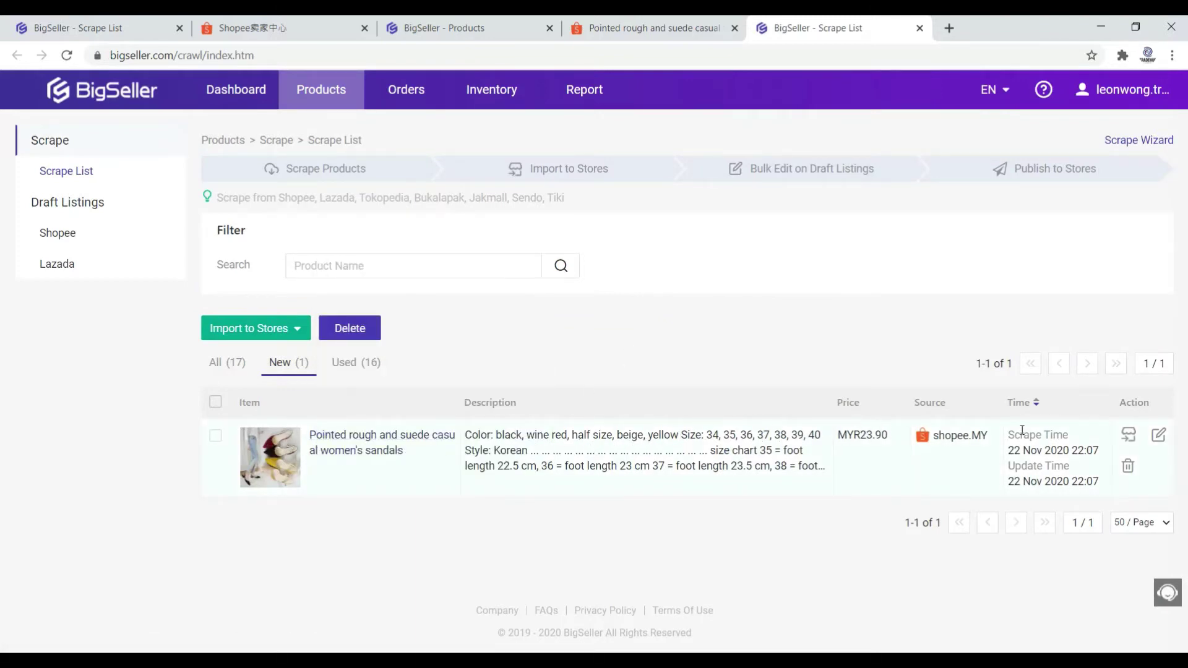
pyautogui.moveTo(1126, 433)
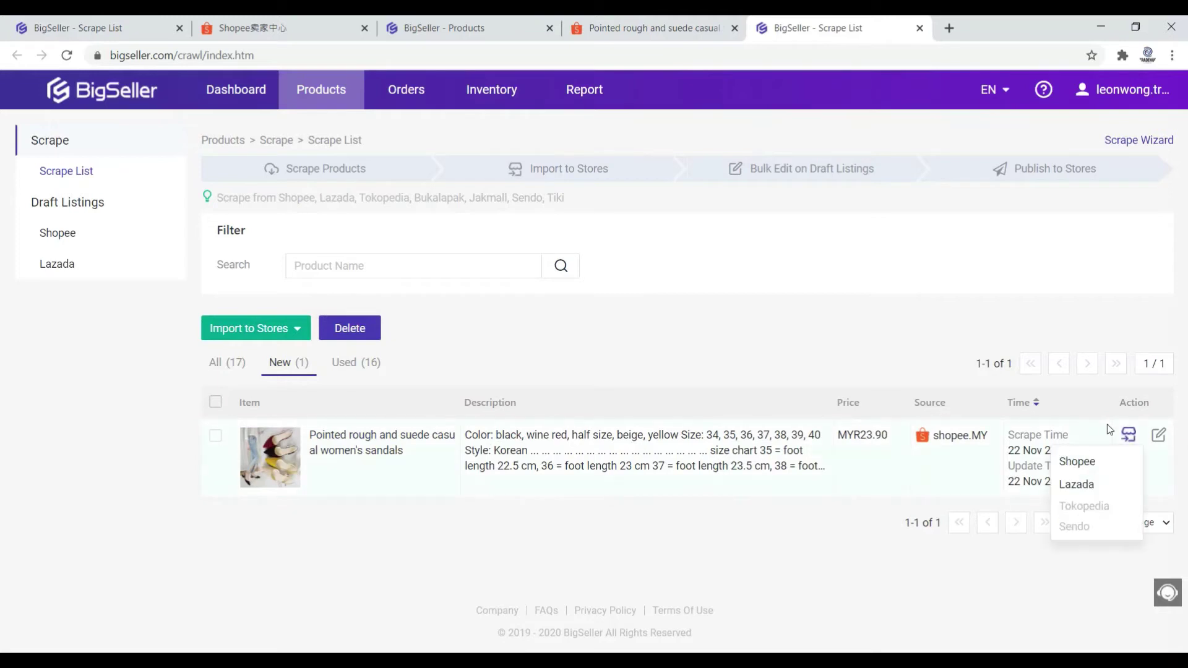
pyautogui.click(1109, 468)
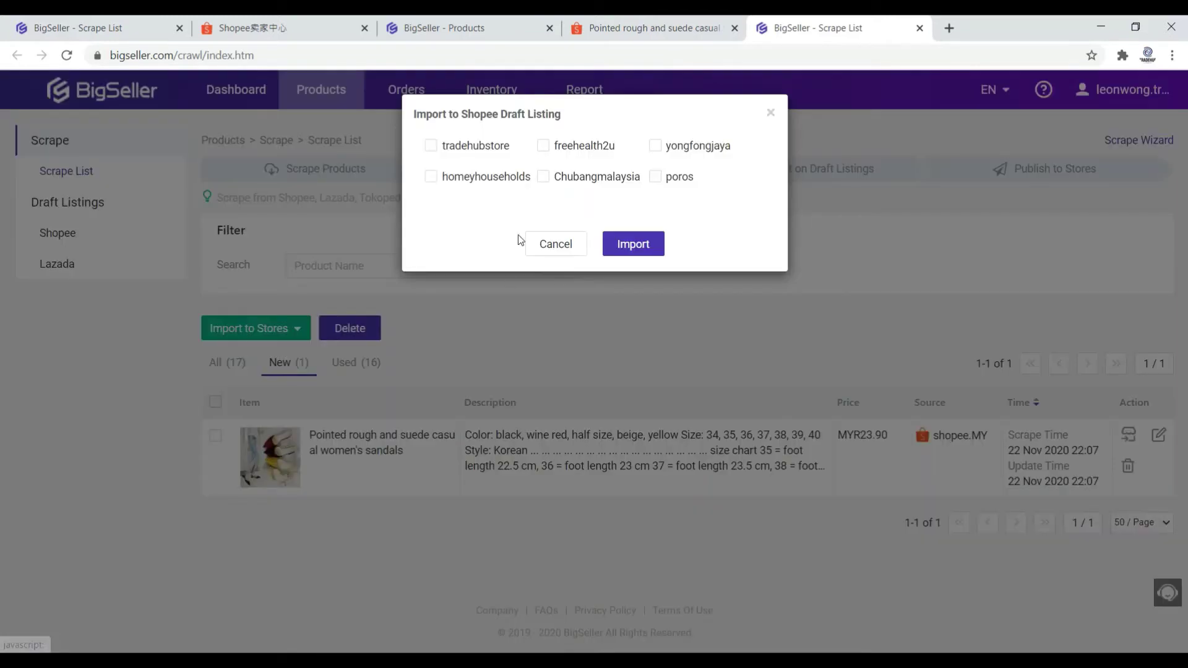
pyautogui.click(431, 149)
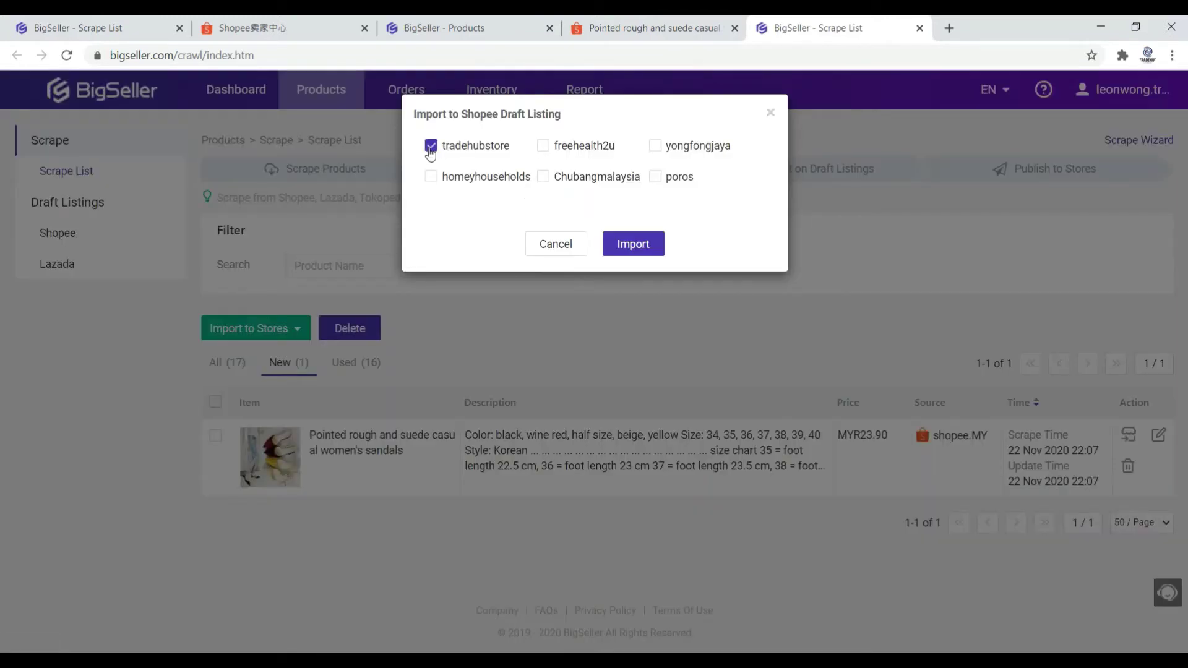
pyautogui.click(656, 251)
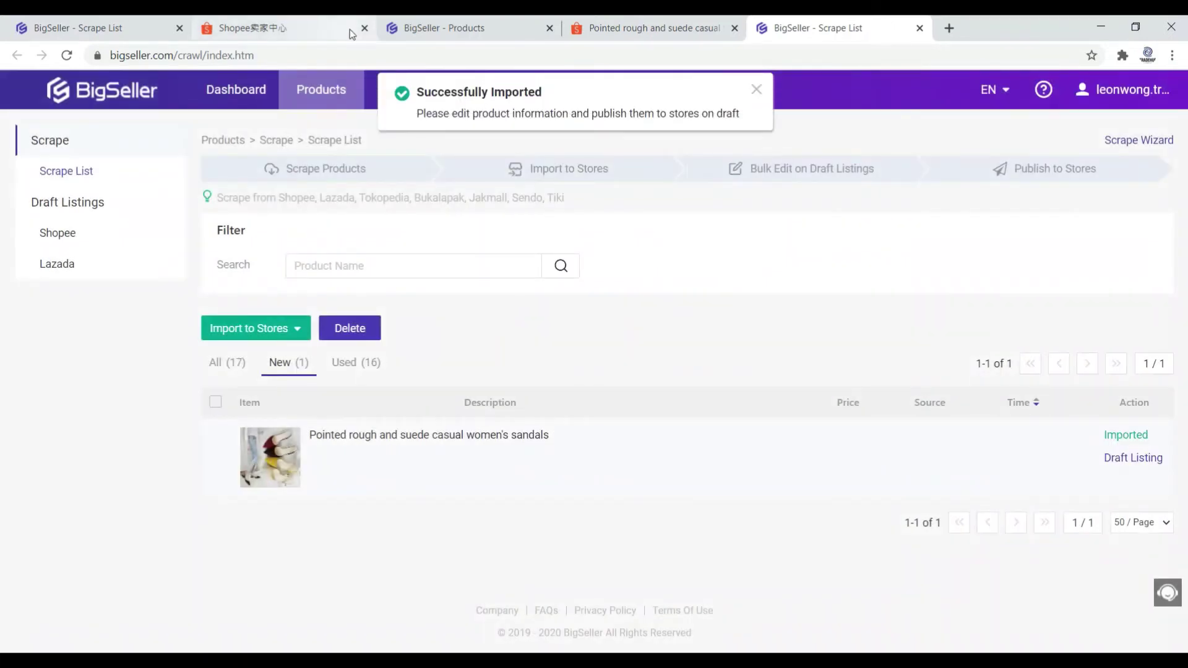
# Go to the Shopee Draft listings and open the sandals row's Edit page.
pyautogui.moveTo(307, 95)
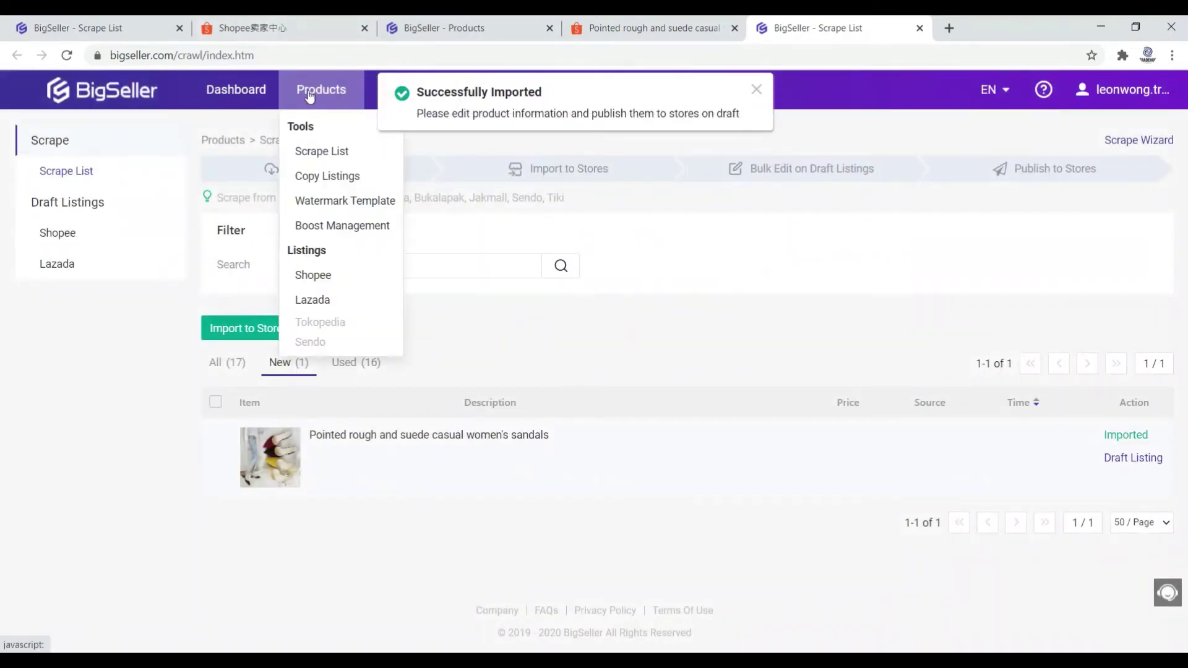
pyautogui.click(326, 276)
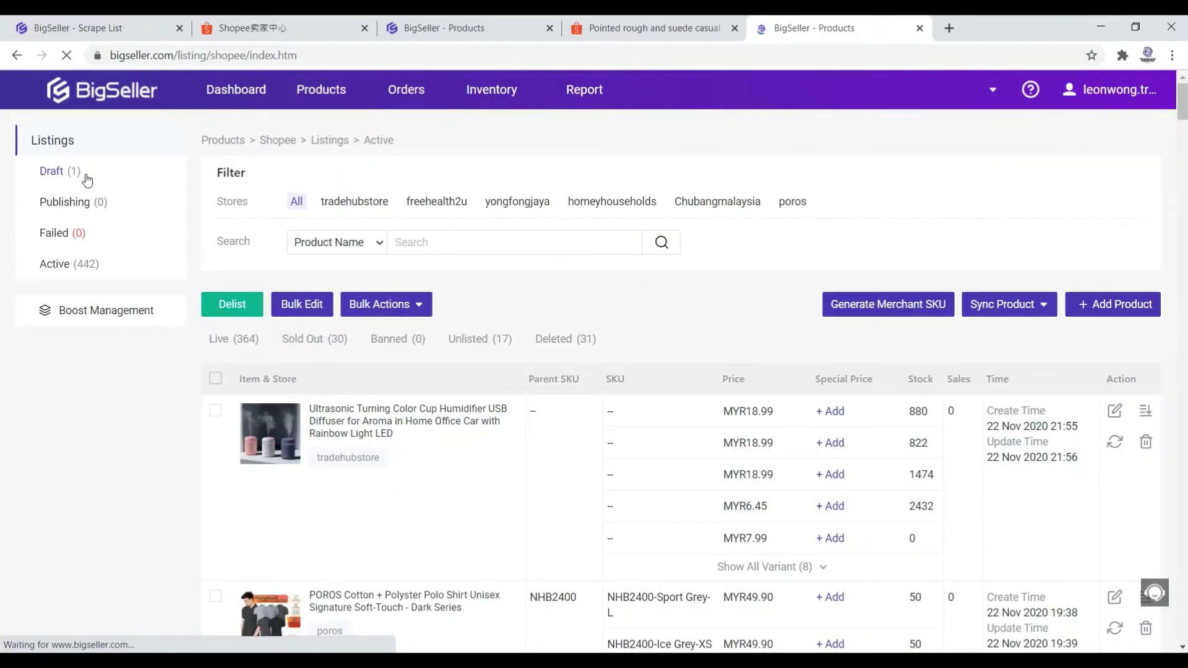
pyautogui.click(70, 172)
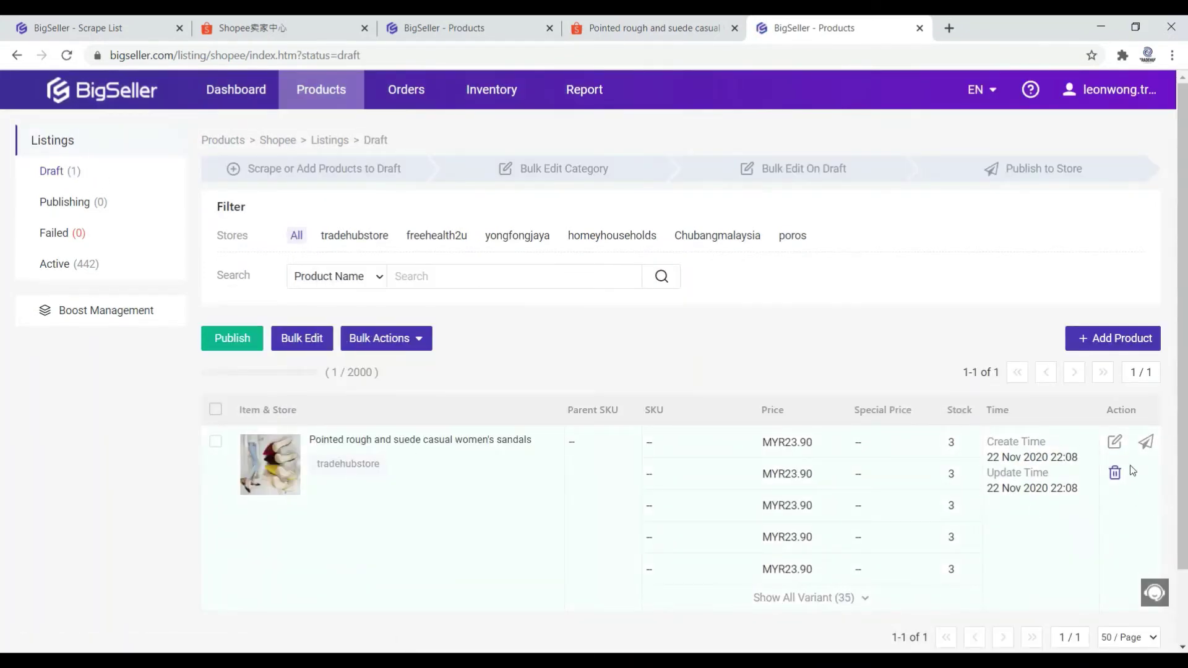
pyautogui.click(1114, 442)
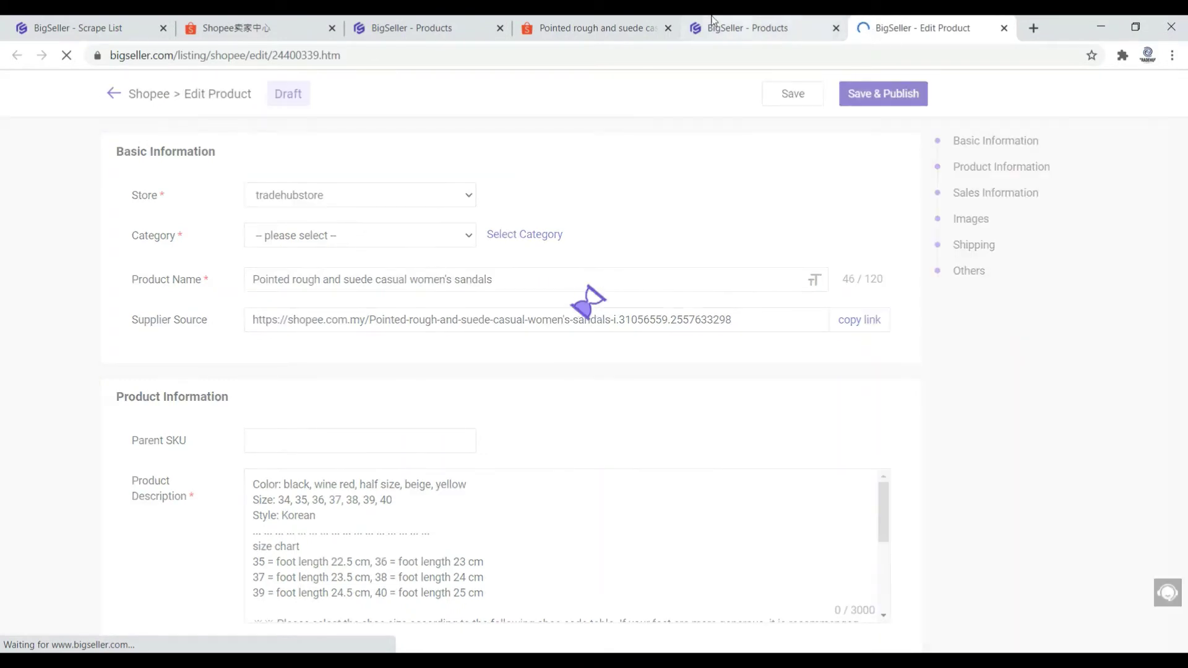
pyautogui.click(592, 20)
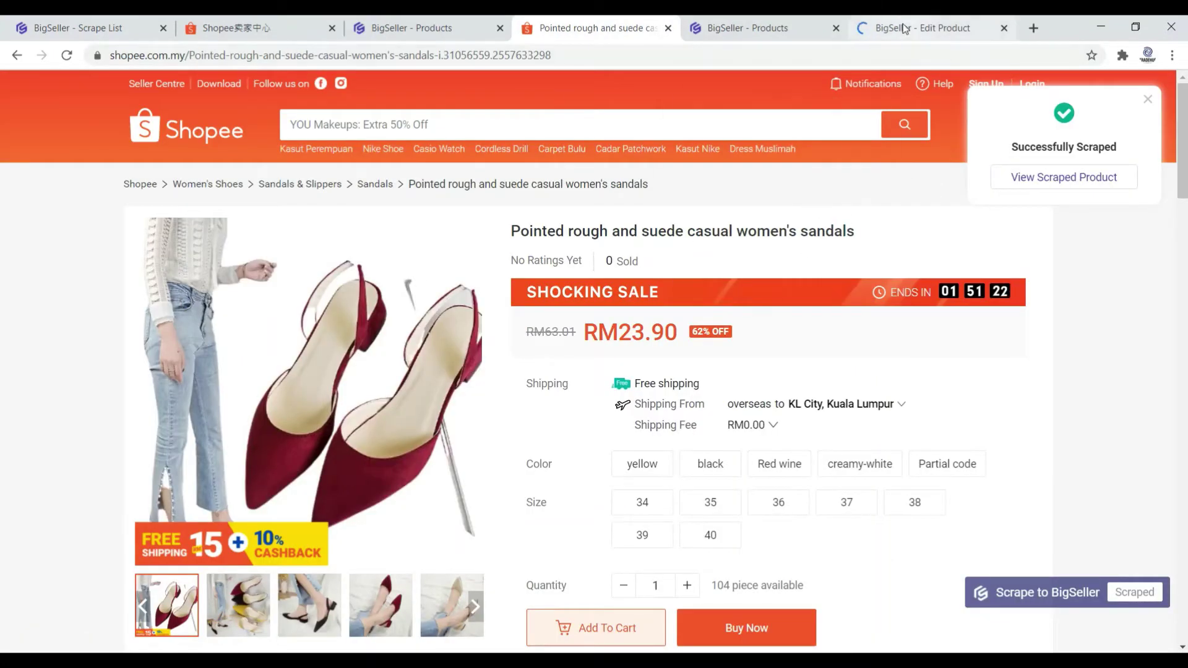
pyautogui.click(921, 28)
pyautogui.scroll(-10, 402, 334)
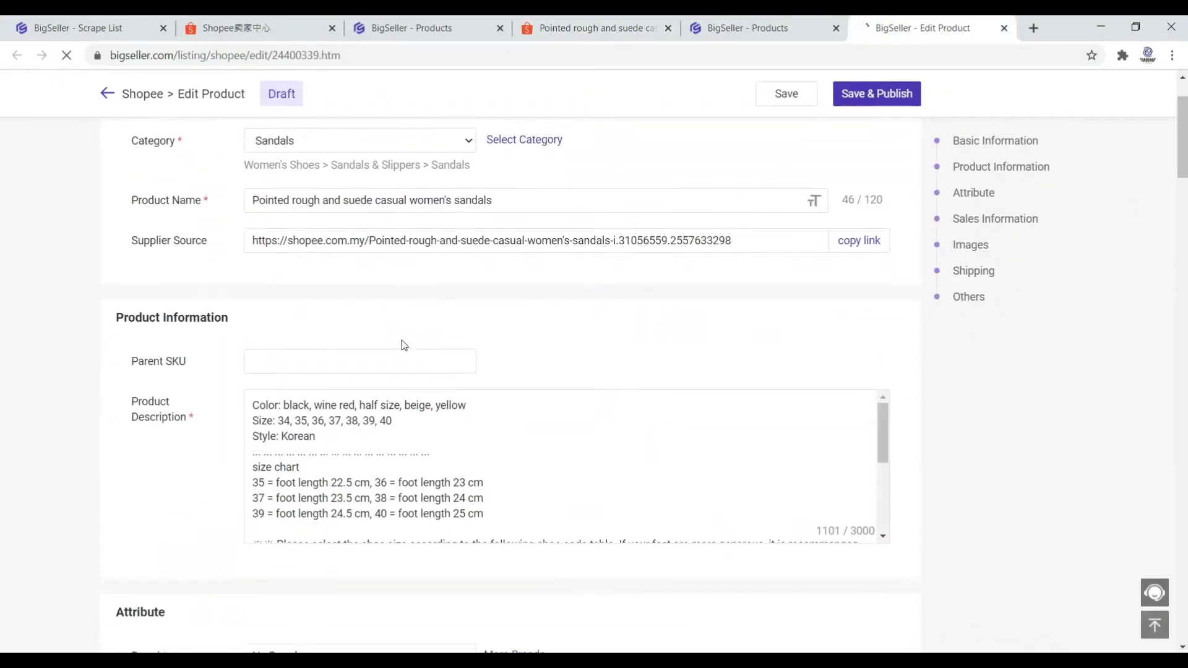
pyautogui.scroll(-10, 439, 364)
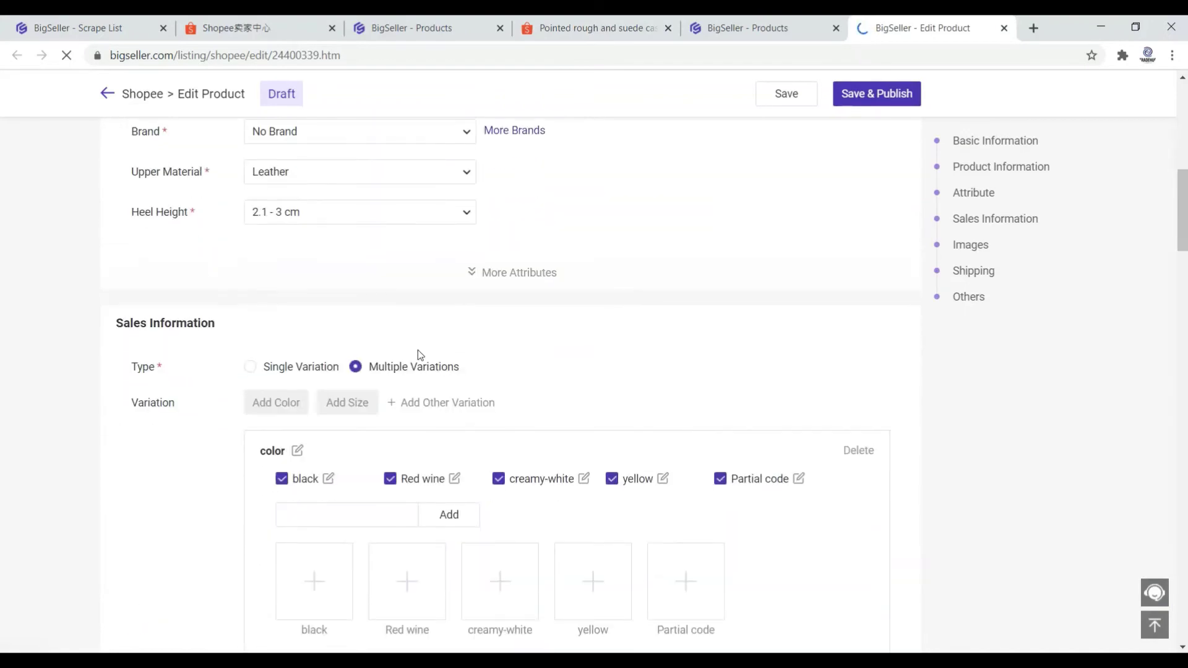
pyautogui.scroll(-20, 587, 351)
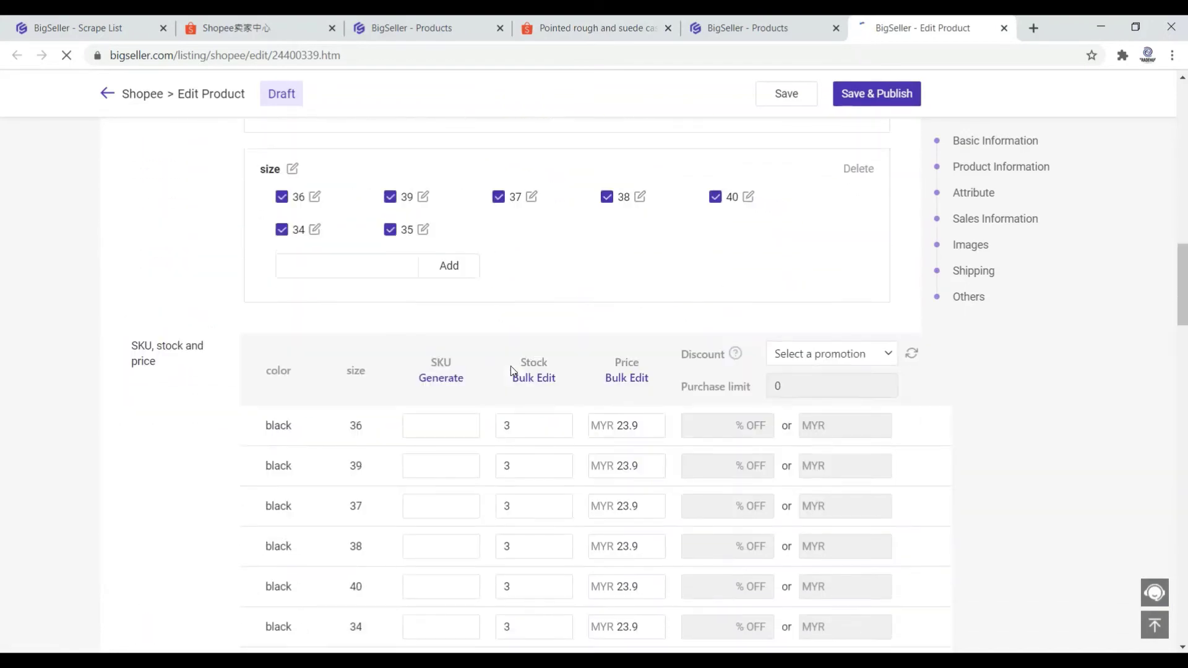
pyautogui.scroll(-3, 491, 365)
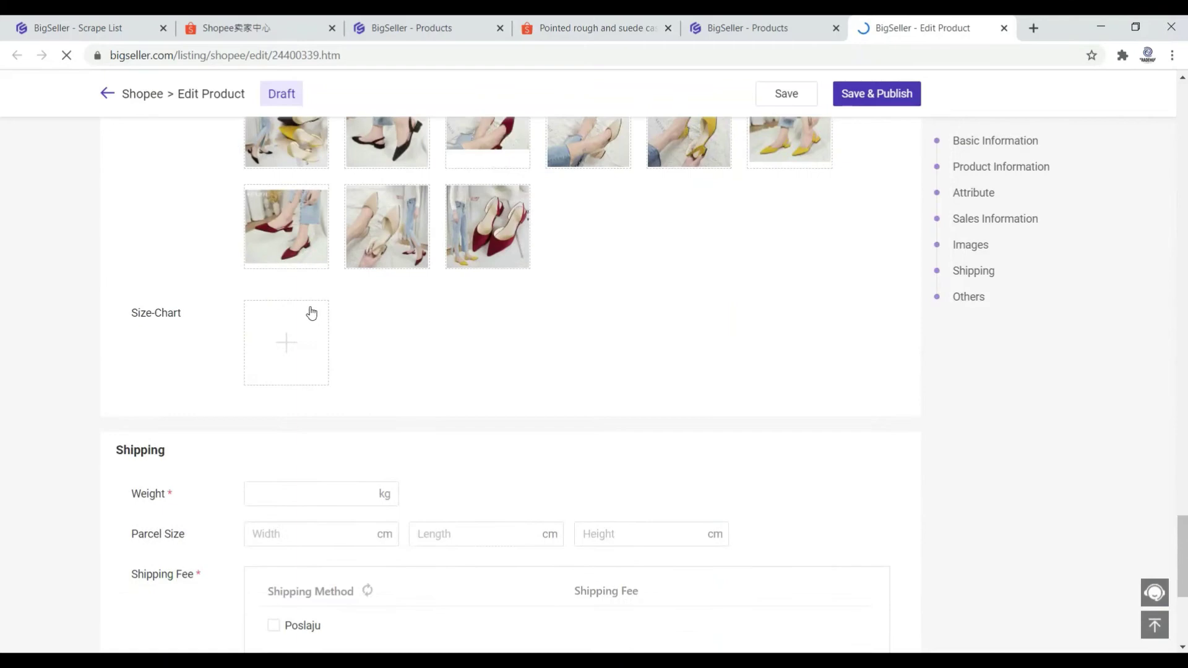
pyautogui.scroll(3, 636, 257)
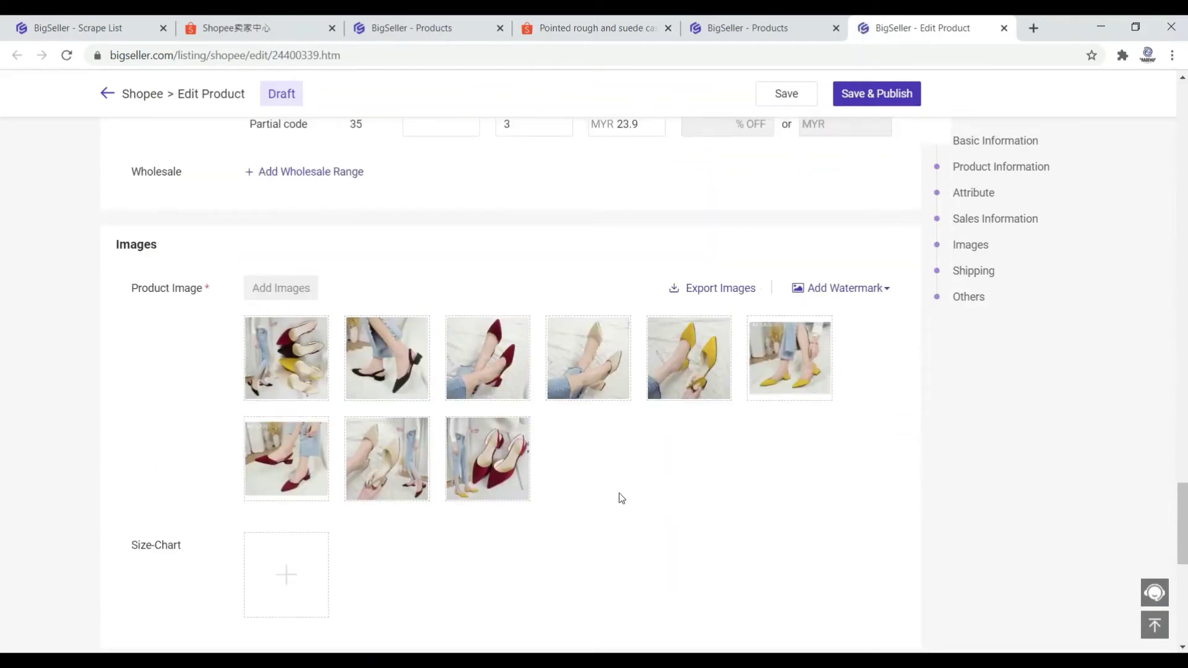
pyautogui.scroll(15, 622, 492)
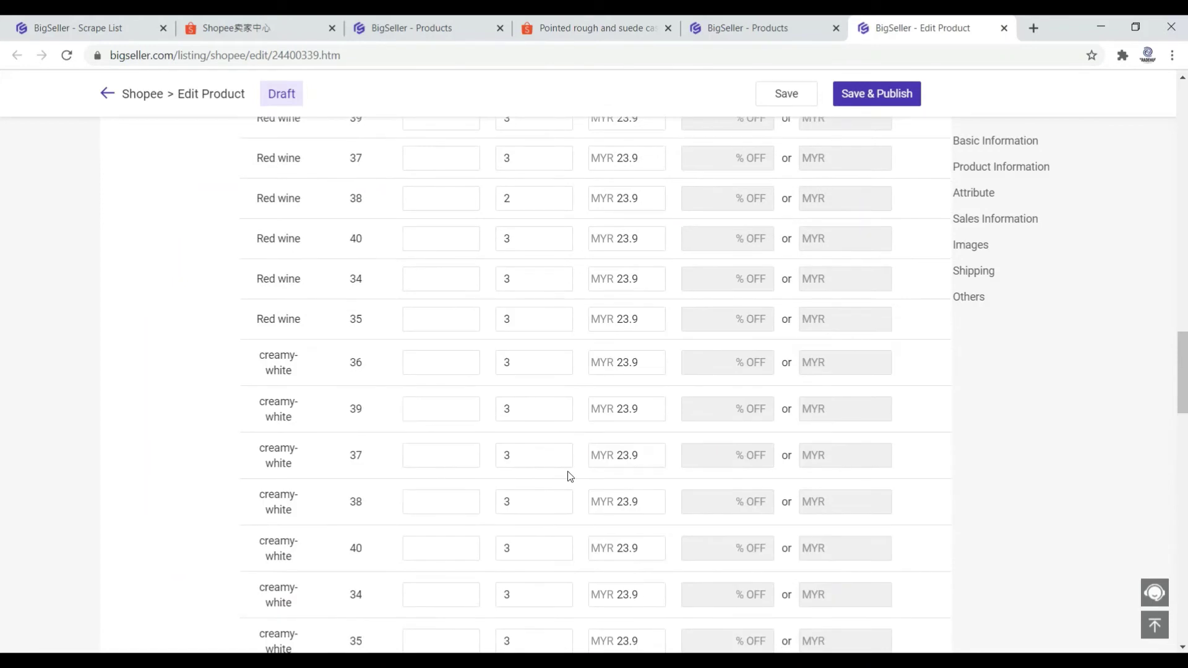
pyautogui.scroll(10, 565, 457)
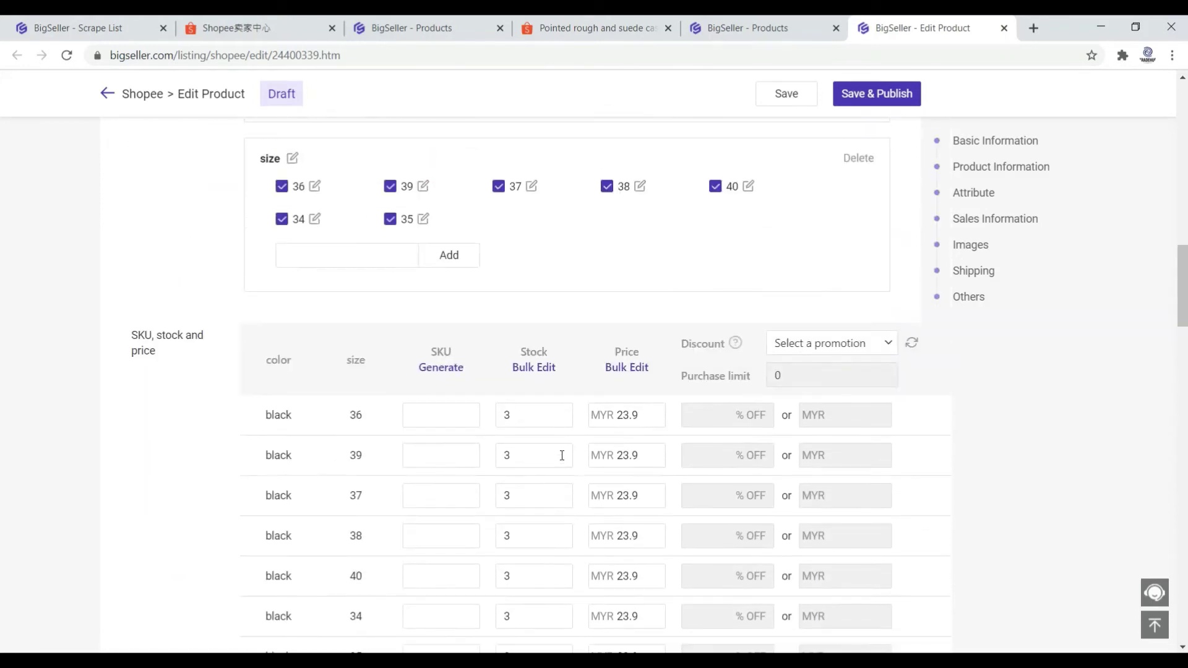
pyautogui.scroll(-20, 563, 455)
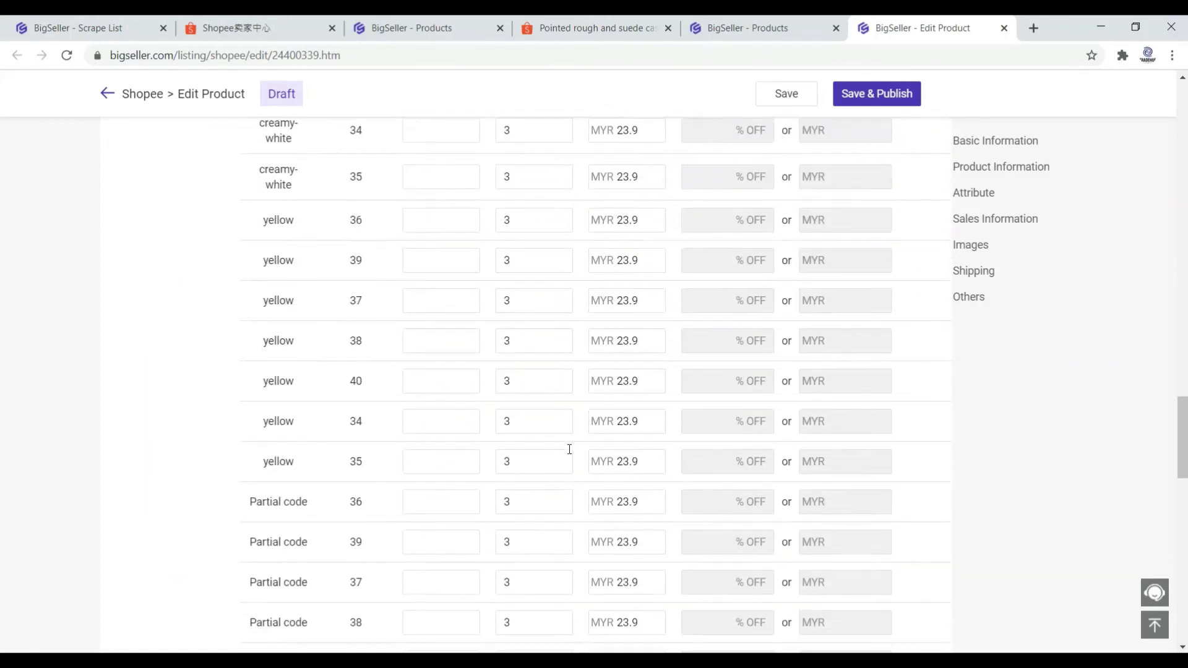
pyautogui.scroll(-3, 568, 451)
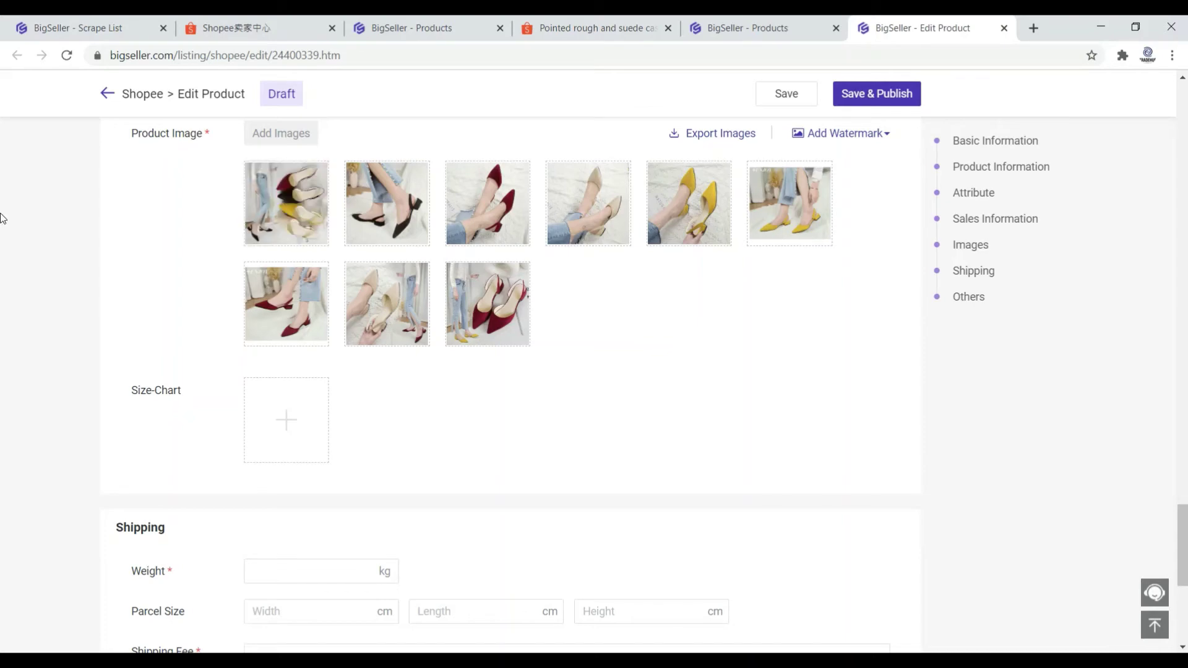
pyautogui.scroll(15, 188, 206)
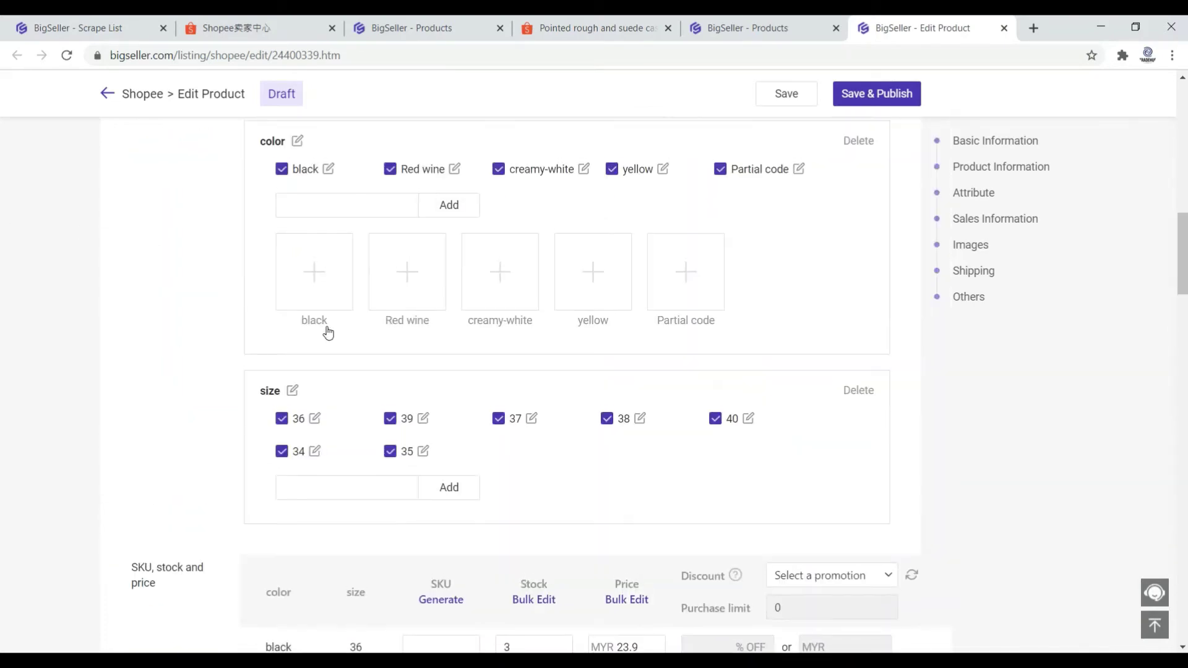
pyautogui.scroll(10, 371, 353)
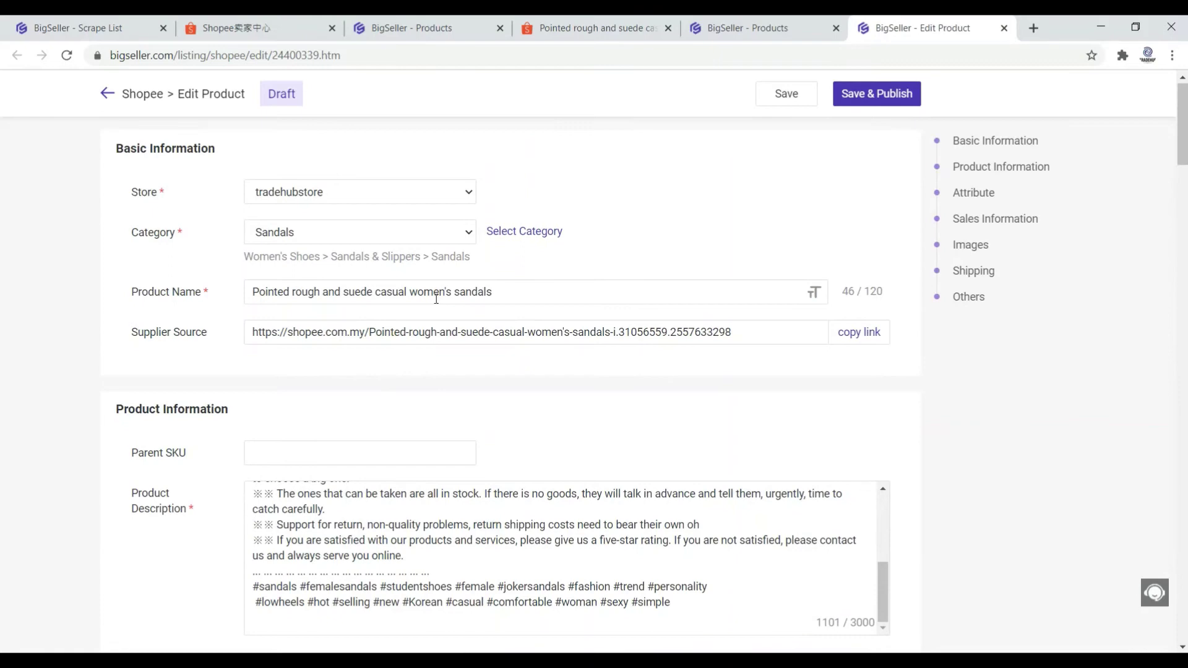
pyautogui.scroll(-5, 436, 299)
pyautogui.scroll(2, 489, 322)
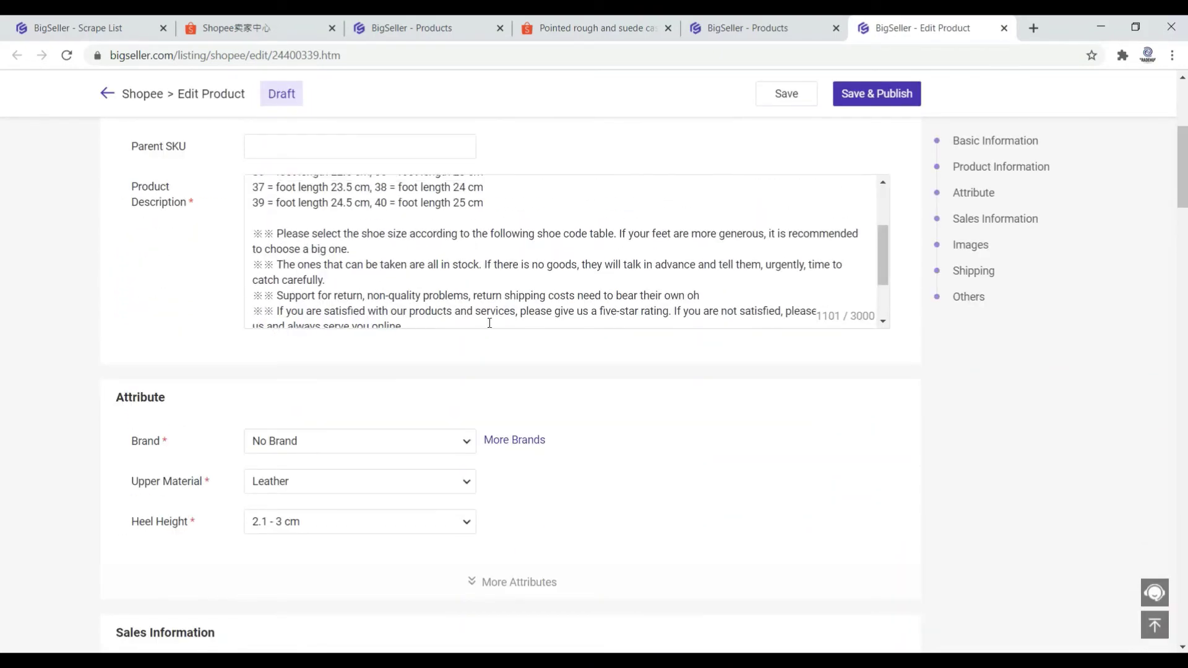
pyautogui.scroll(-2, 489, 322)
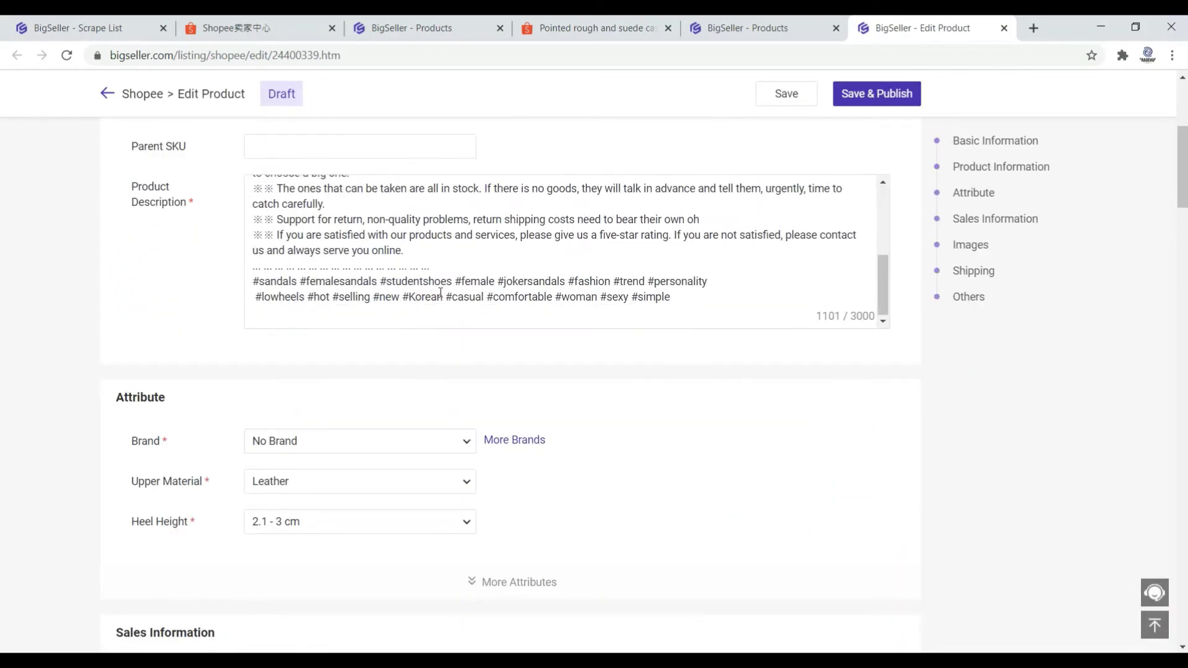
pyautogui.scroll(6, 403, 297)
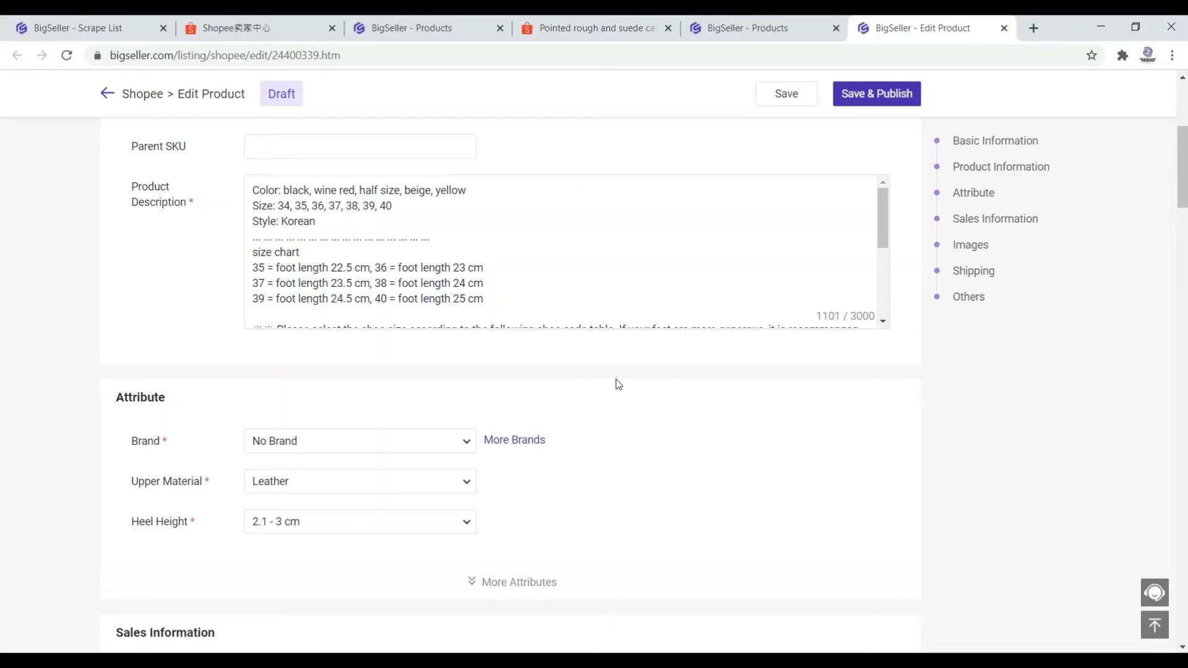
pyautogui.scroll(-6, 539, 299)
pyautogui.scroll(-6, 568, 332)
pyautogui.scroll(-15, 630, 403)
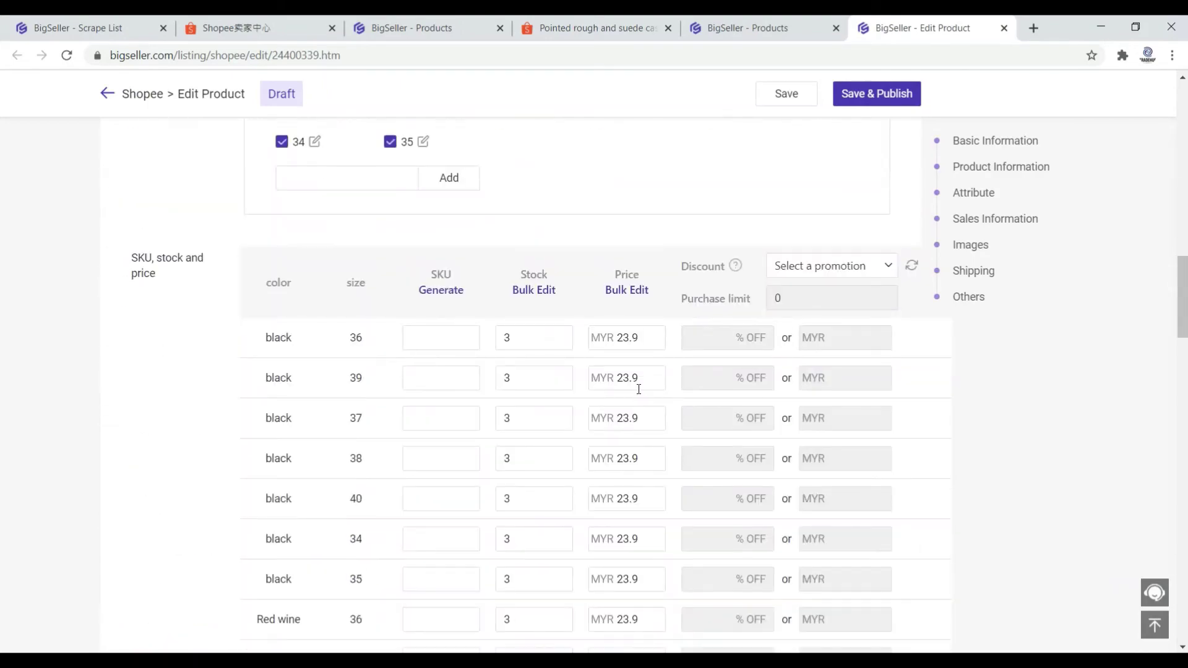
pyautogui.scroll(-15, 607, 369)
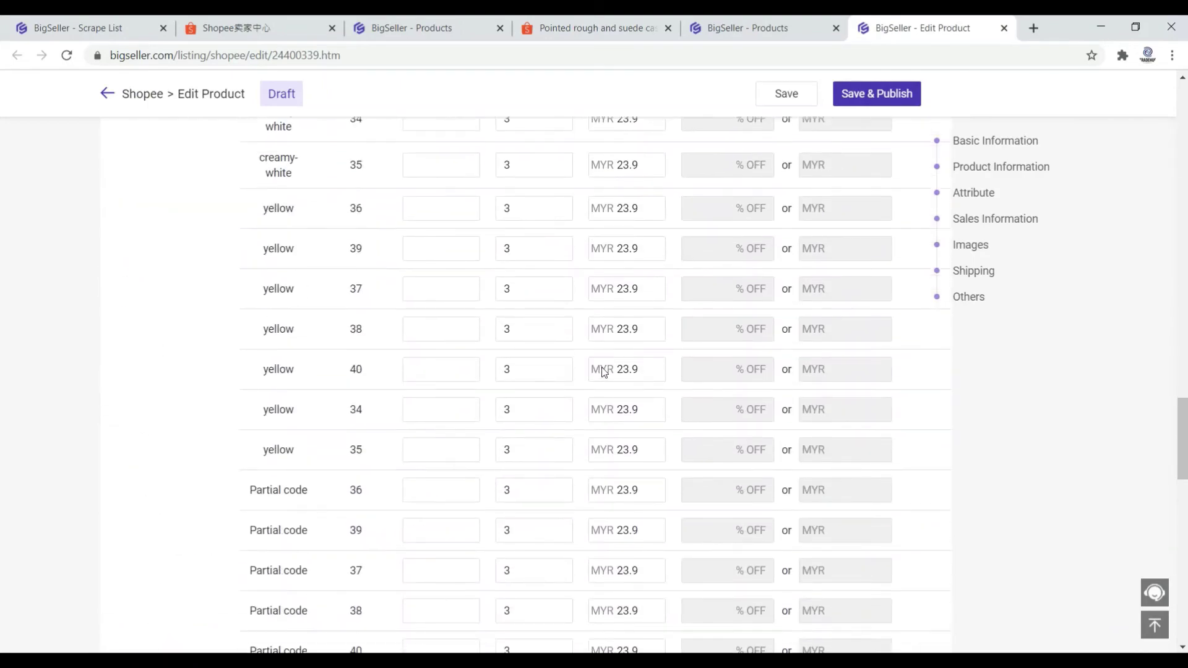
pyautogui.scroll(-3, 601, 368)
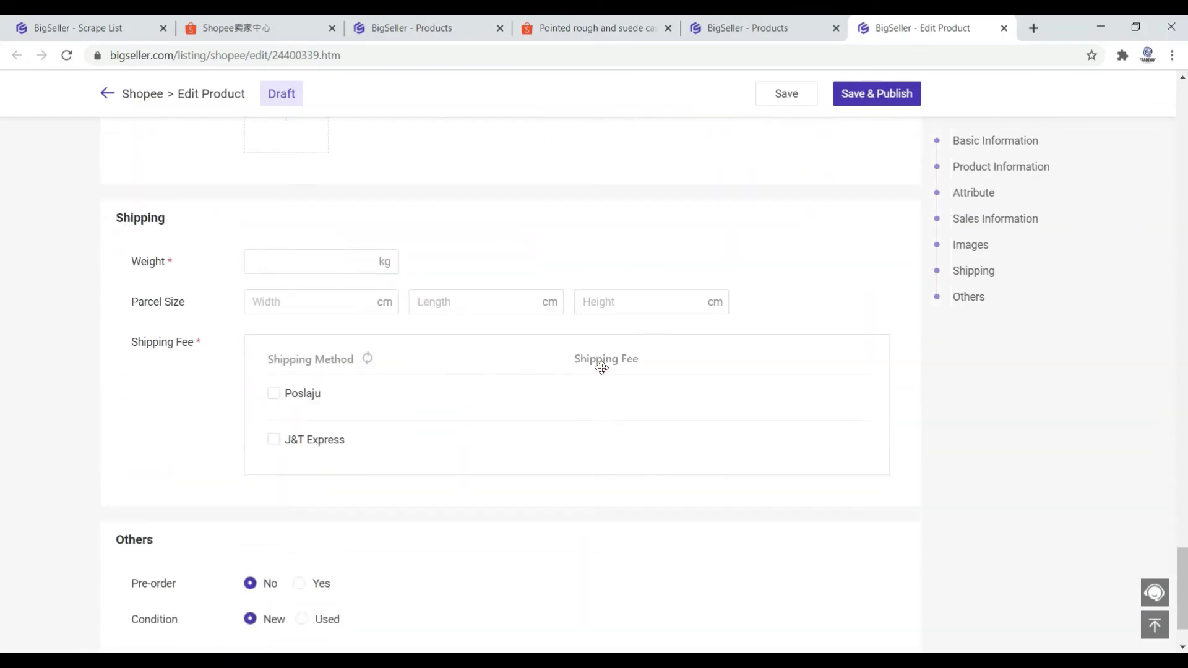
# Enter a 0.5 kg weight and a 30×30×5 cm parcel size.
pyautogui.click(340, 264)
pyautogui.write('0.5')
pyautogui.press('Tab')
pyautogui.write('30')
pyautogui.press('Tab')
pyautogui.write('30')
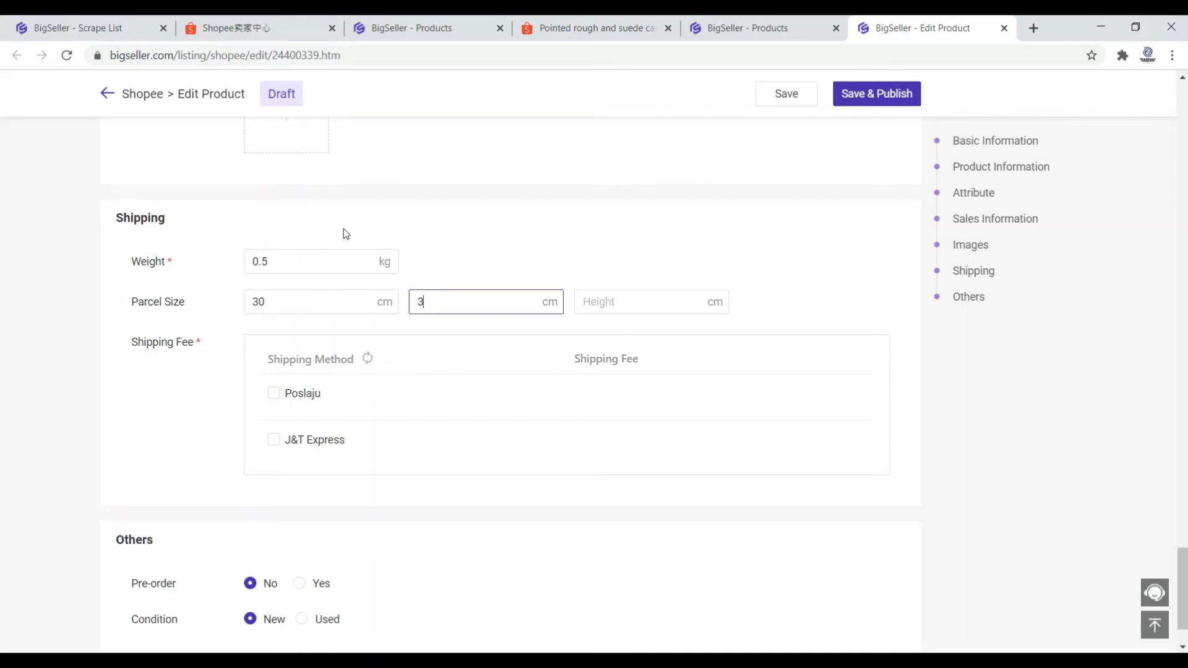
pyautogui.press('Tab')
pyautogui.write('5')
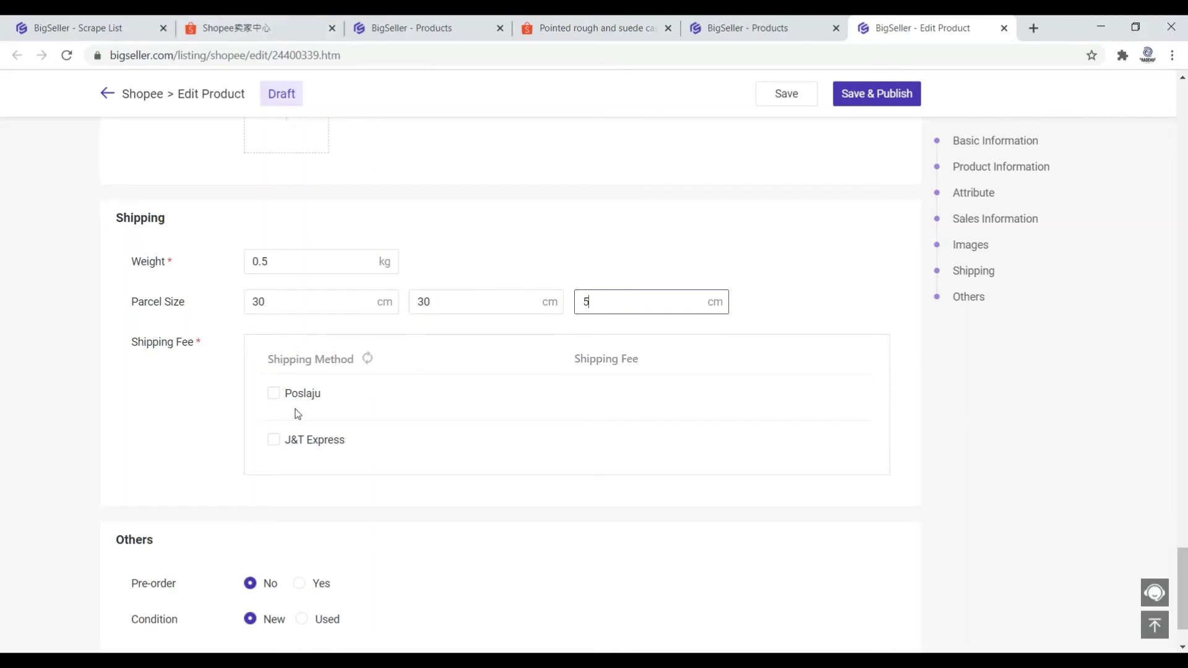
# Enable Poslaju and J&T Express shipping, then save and publish the listing.
pyautogui.click(276, 397)
pyautogui.click(274, 458)
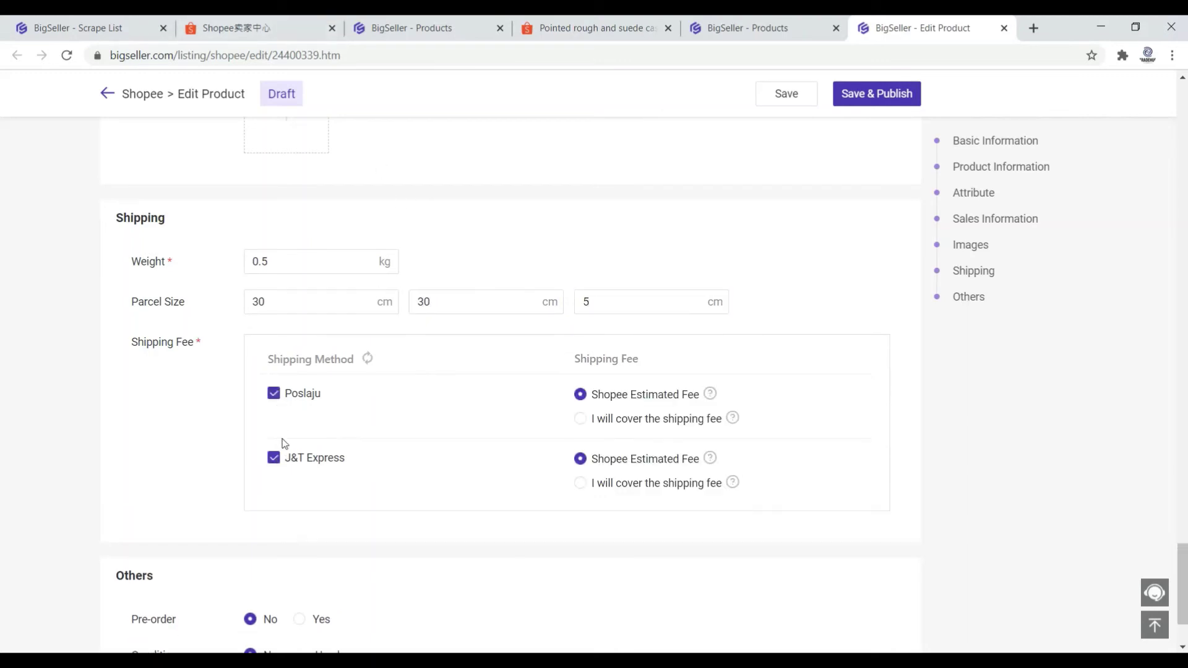
pyautogui.click(874, 87)
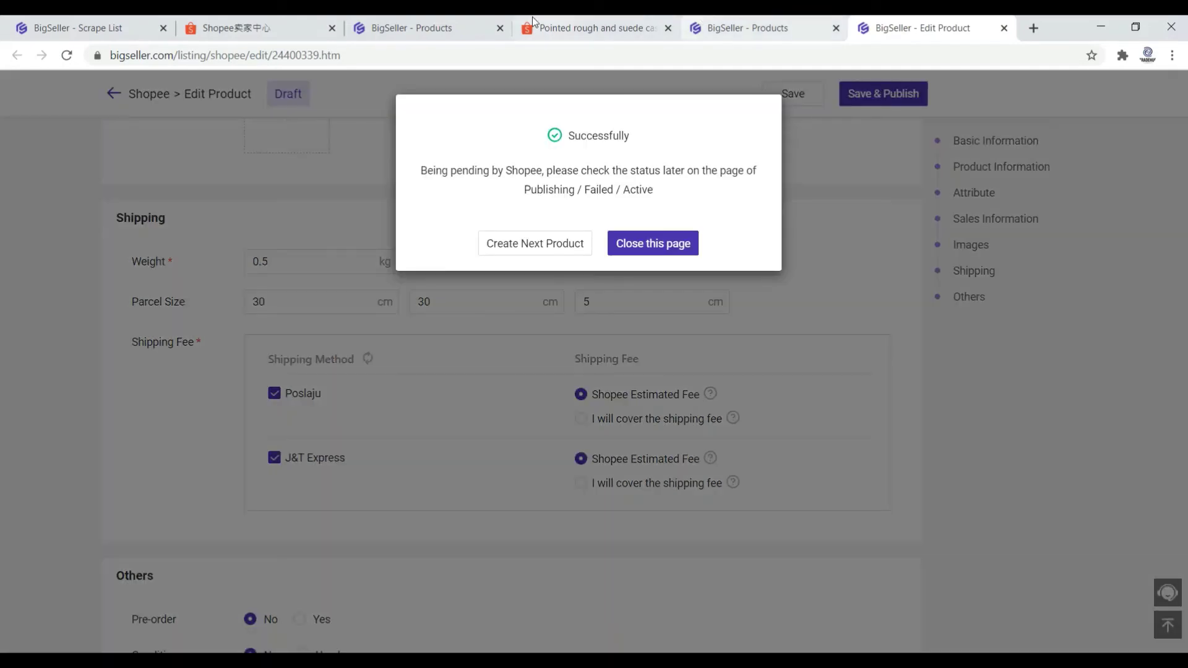
# Switch to Shopee Seller Centre and set the interface language to English.
pyautogui.click(286, 25)
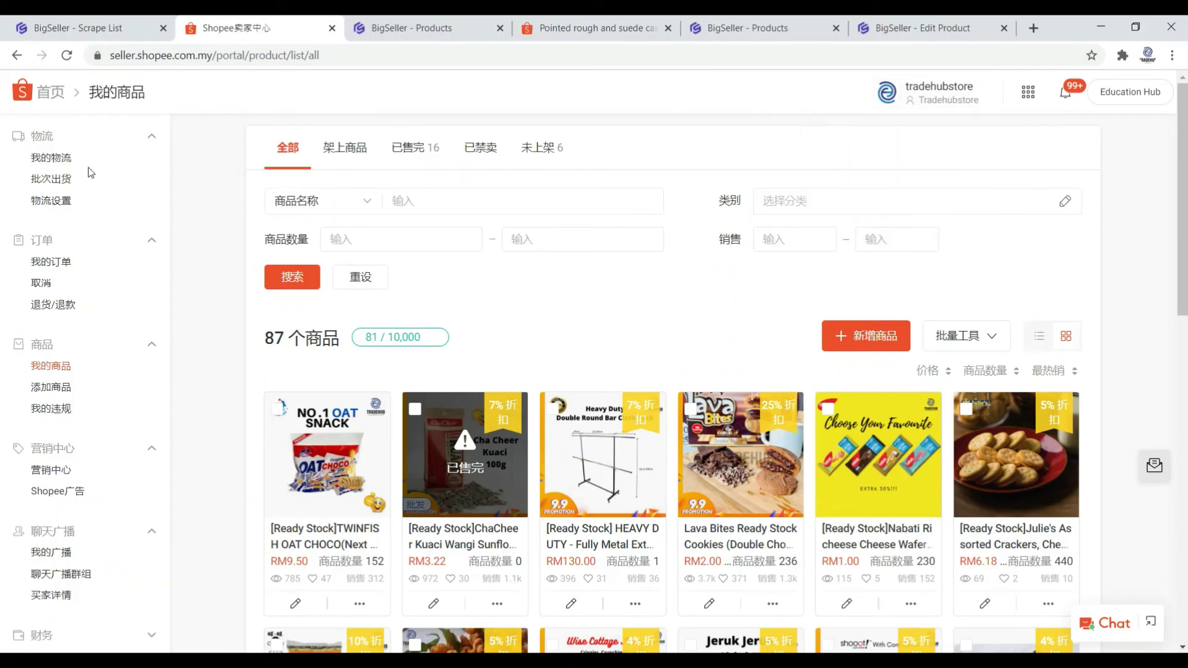
pyautogui.moveTo(1020, 98)
pyautogui.click(1011, 356)
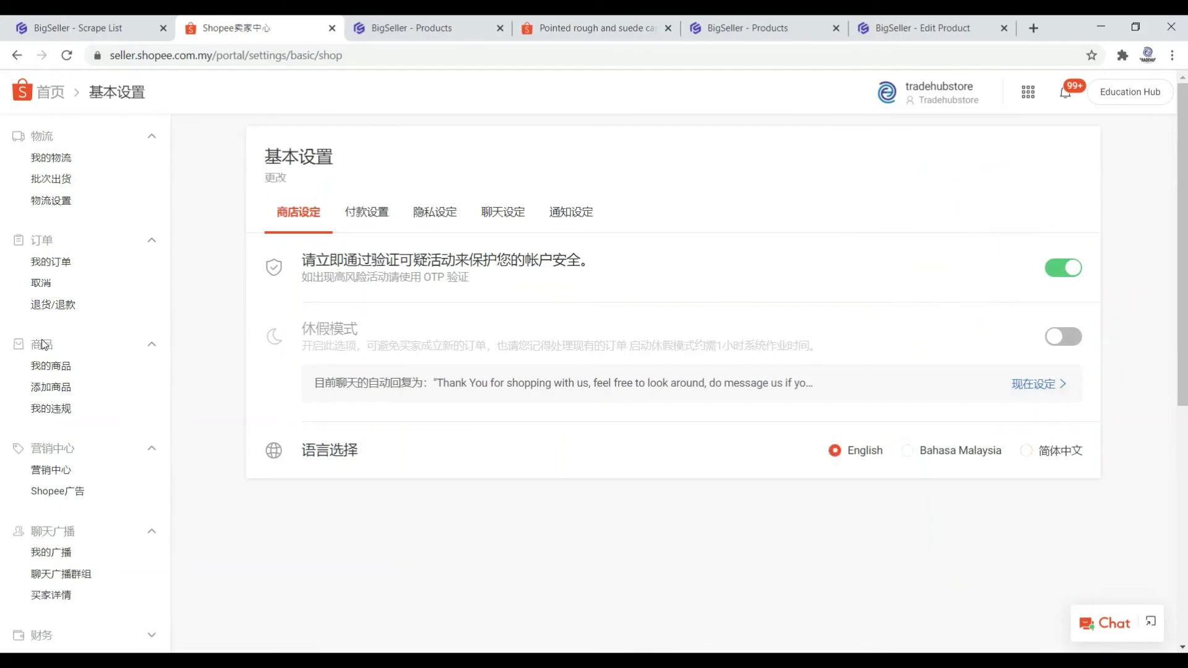
# Open the newly published sandal product from My Products and review its details.
pyautogui.click(68, 366)
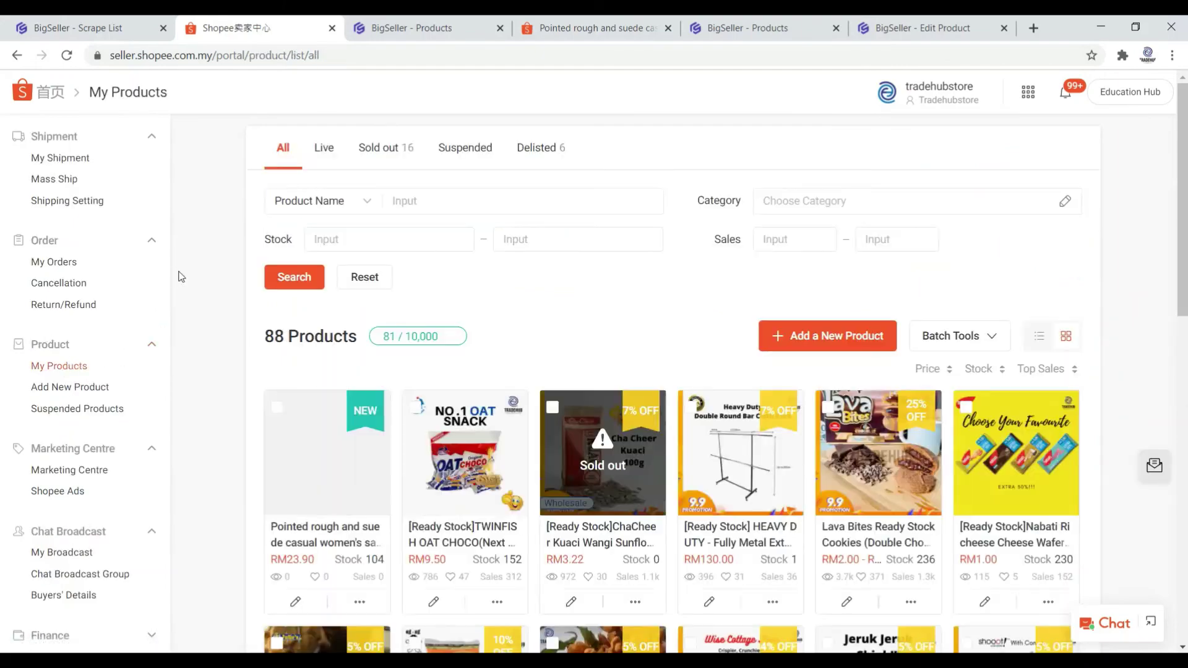
pyautogui.scroll(-1, 367, 437)
pyautogui.click(367, 437)
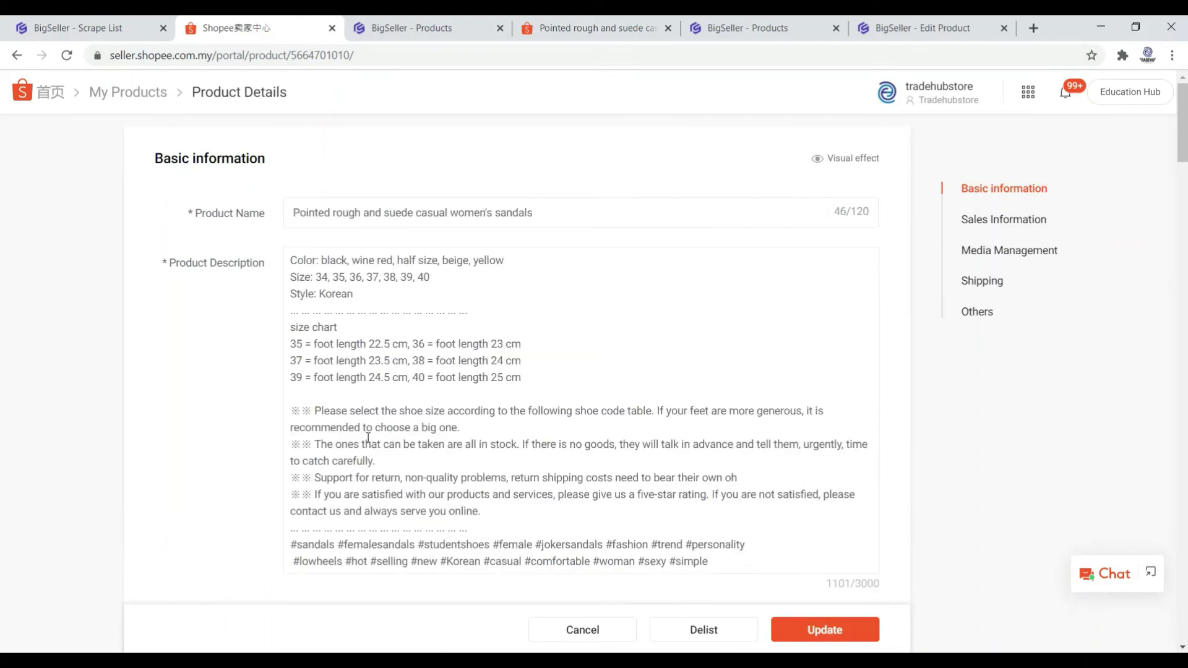
pyautogui.scroll(-15, 416, 368)
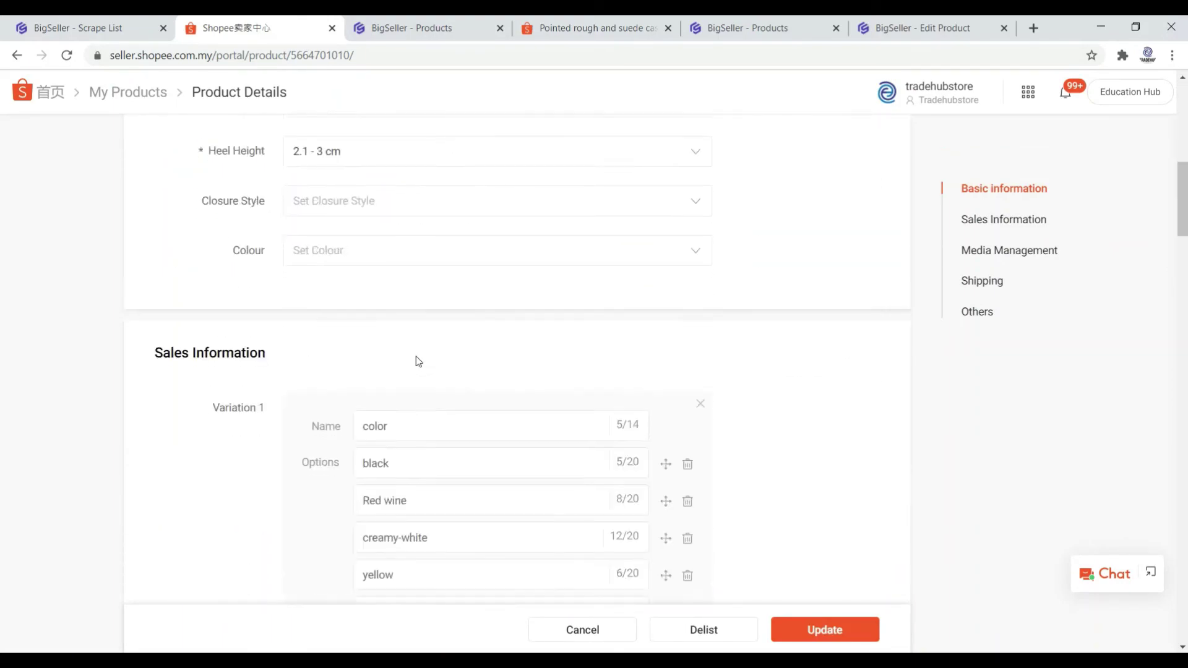
pyautogui.scroll(9, 416, 365)
pyautogui.scroll(-14, 417, 366)
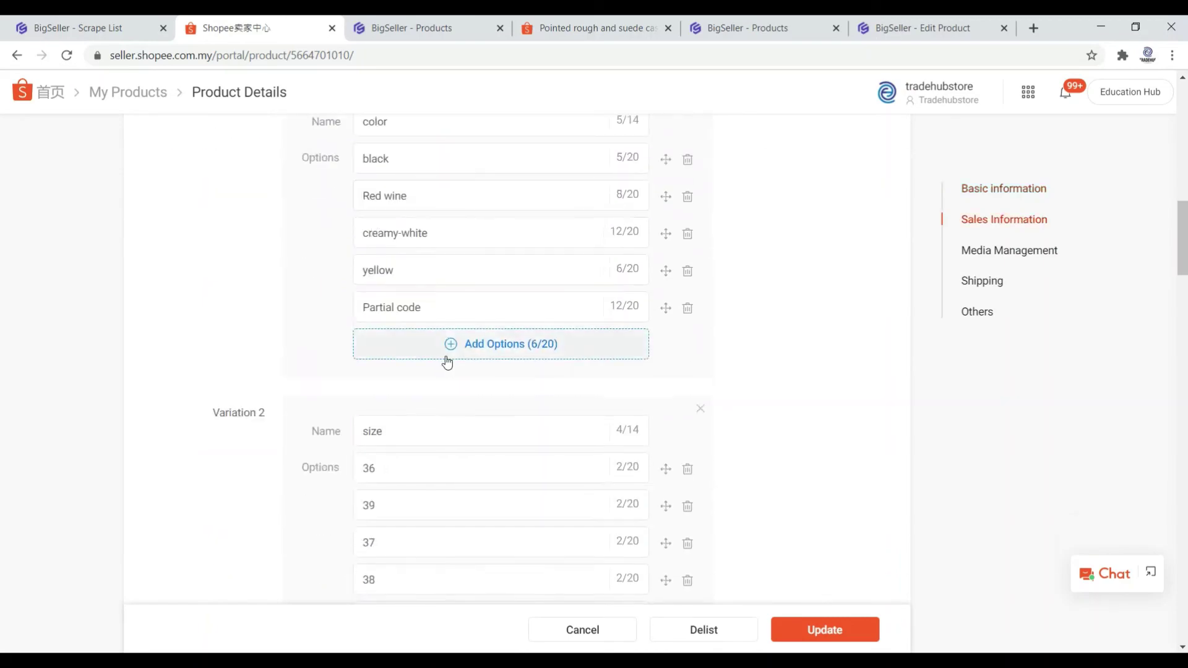
pyautogui.scroll(-20, 444, 365)
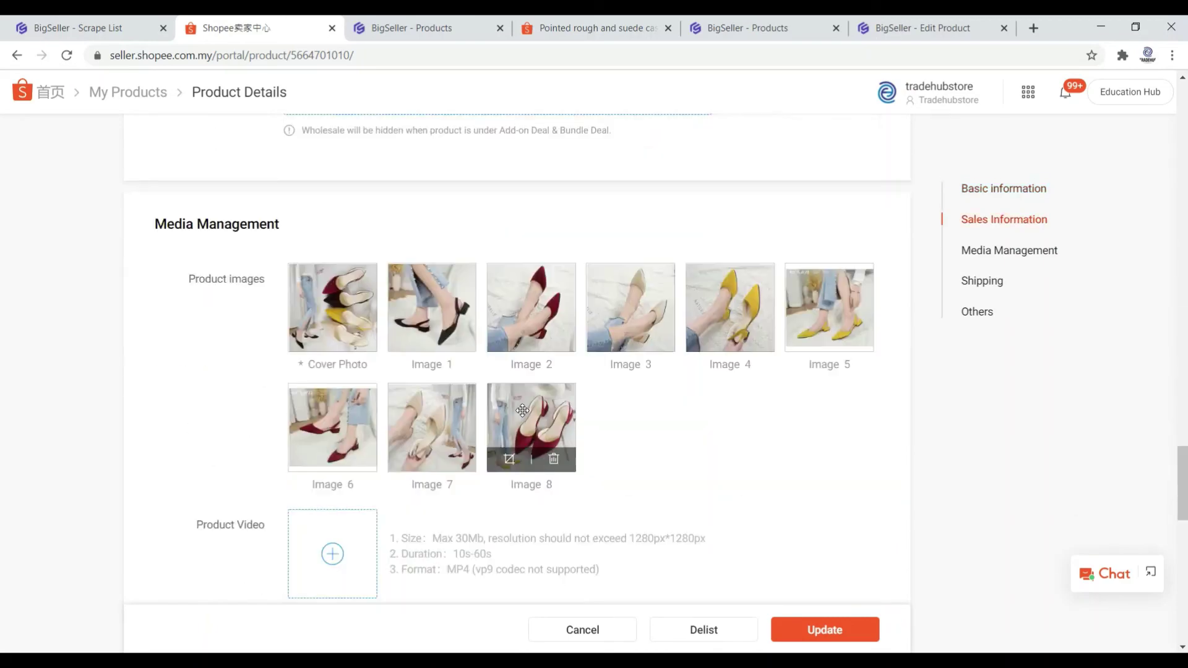
pyautogui.scroll(-5, 559, 332)
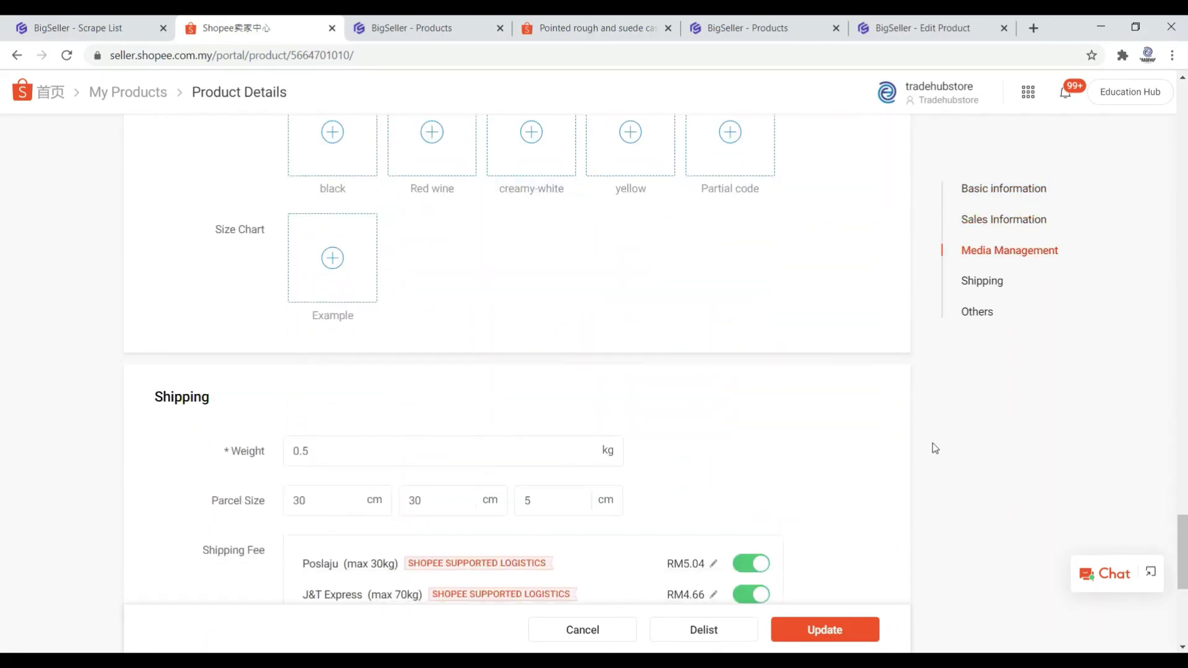
pyautogui.scroll(-2, 953, 454)
pyautogui.scroll(-1, 975, 465)
# Delist the sandal product, then select it and confirm its deletion.
pyautogui.click(705, 630)
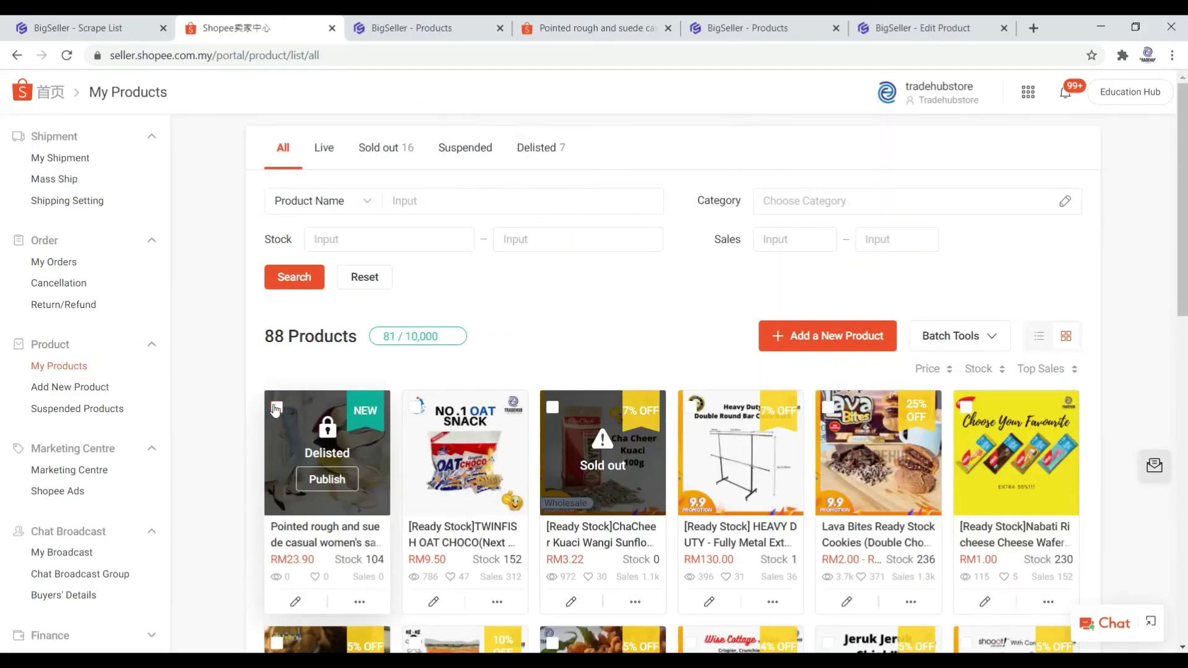
pyautogui.click(276, 408)
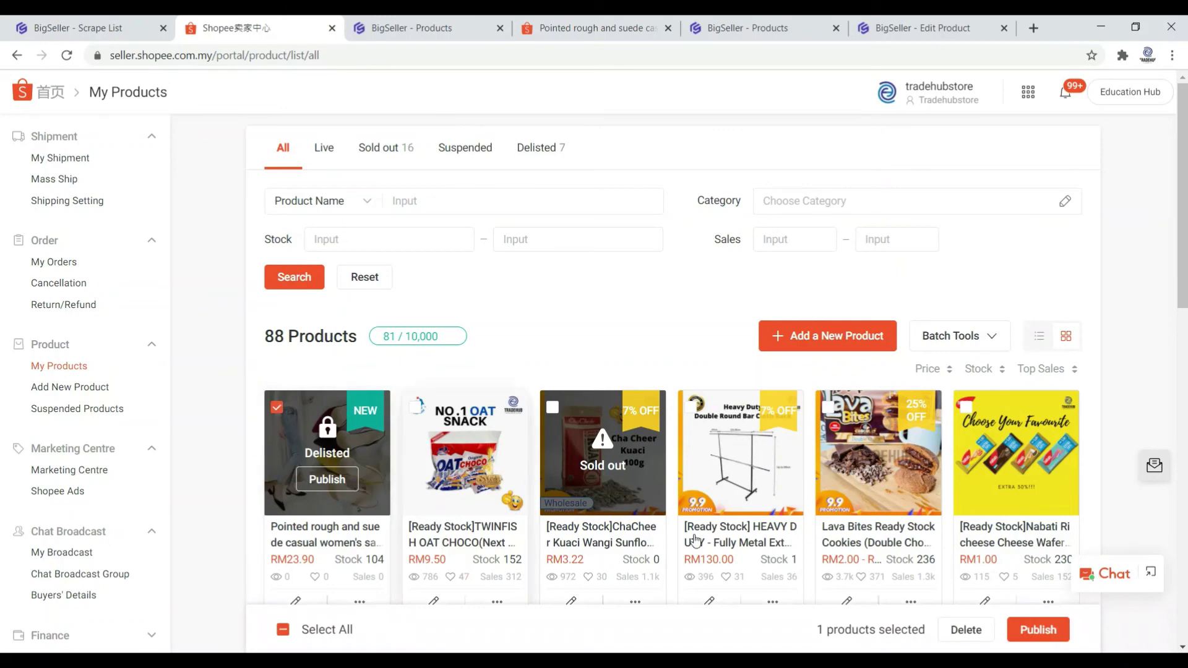
pyautogui.click(966, 629)
pyautogui.click(727, 431)
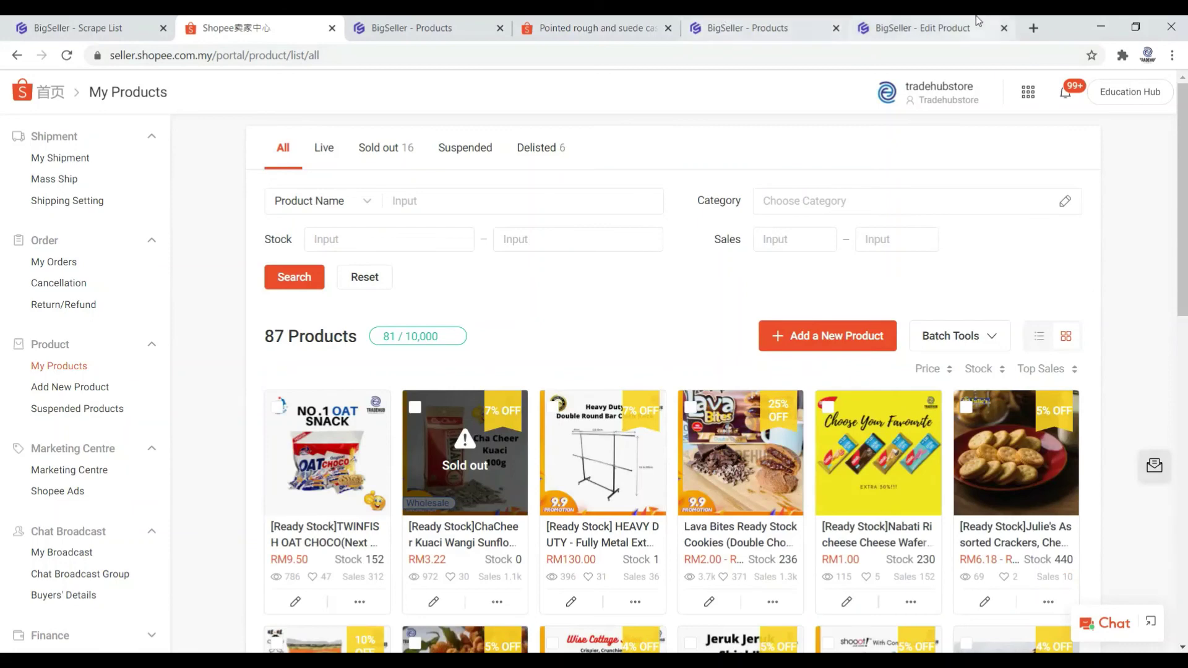
# Return to BigSeller's Edit Product tab and close it to reach the Shopee drafts.
pyautogui.click(955, 16)
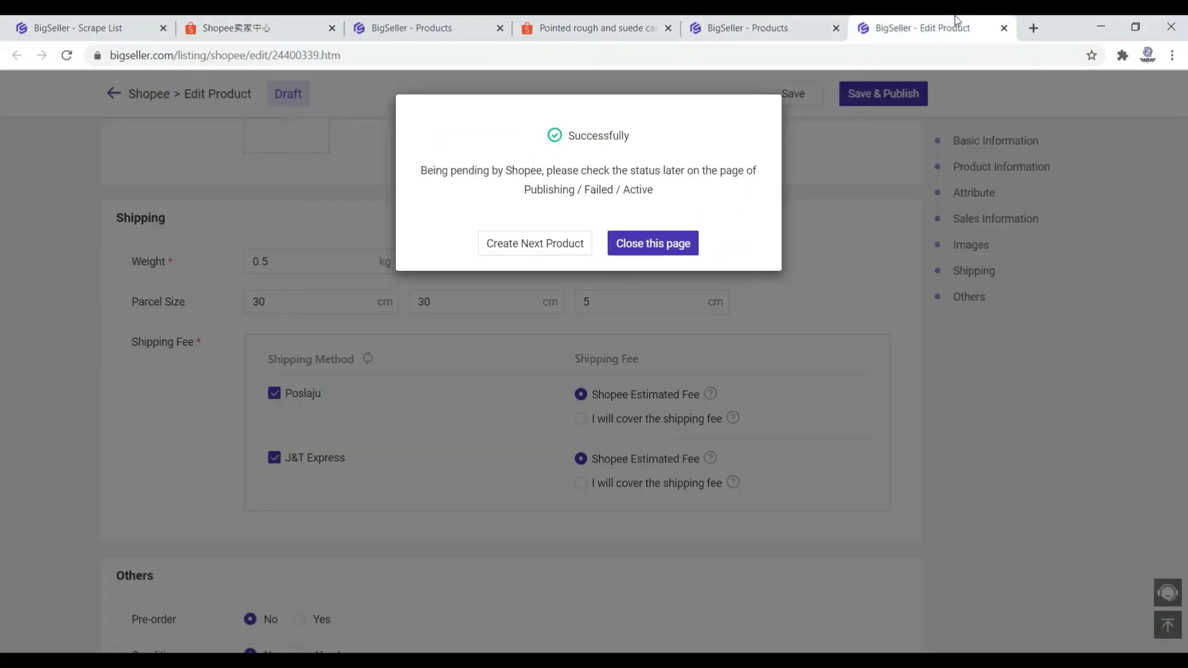
pyautogui.click(685, 243)
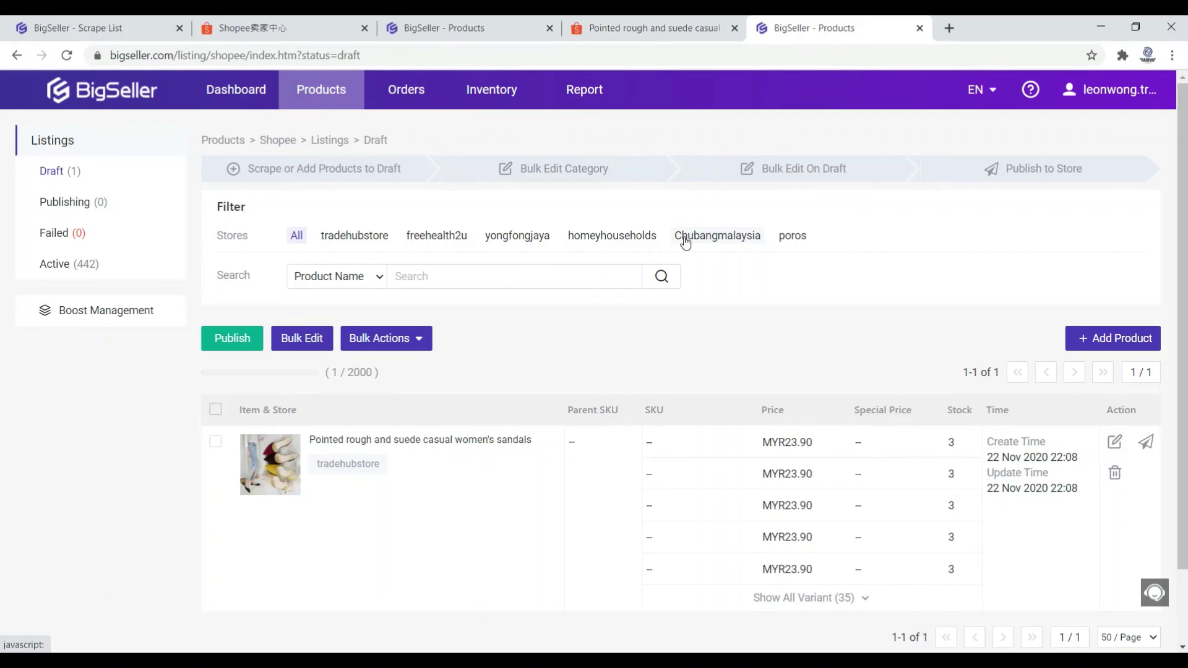
pyautogui.moveTo(337, 106)
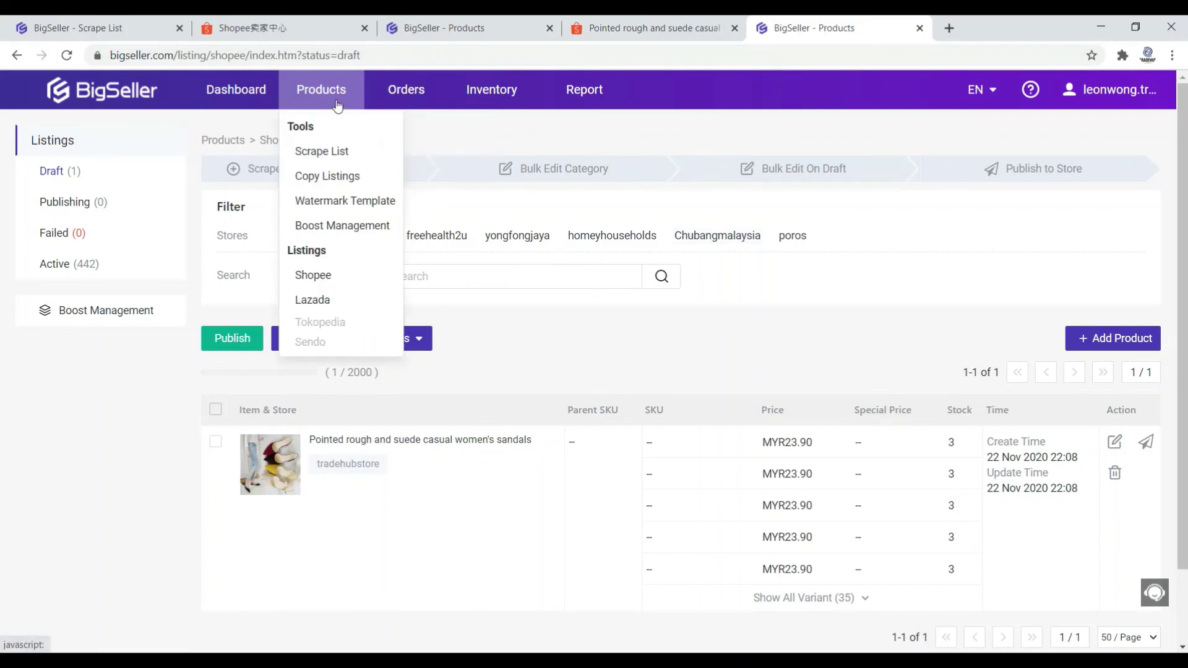